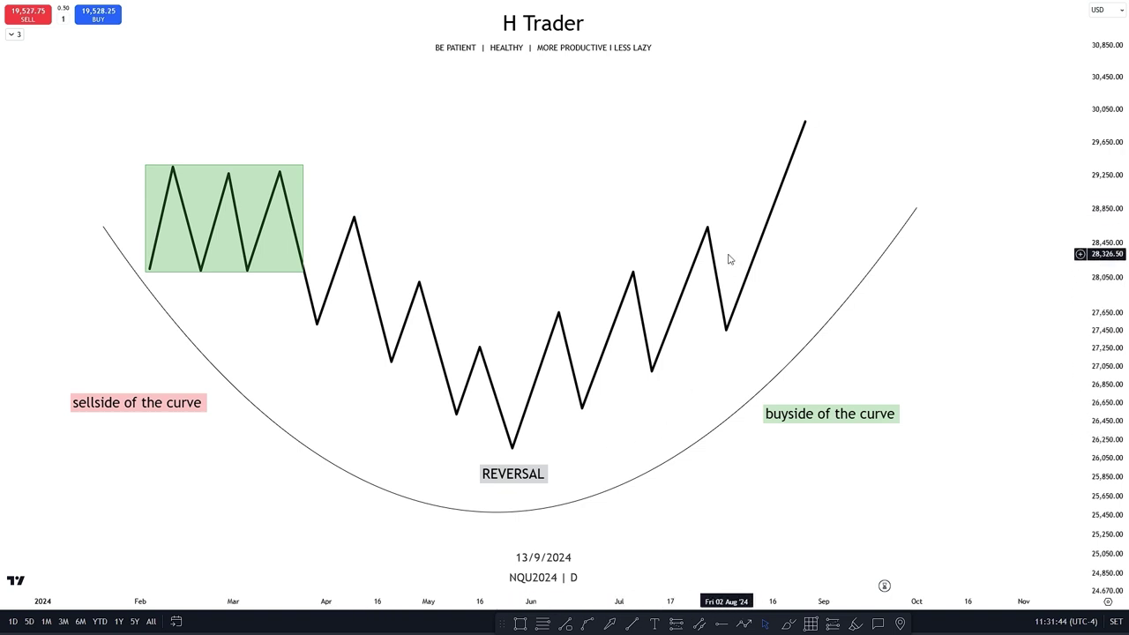
left_click(512, 436)
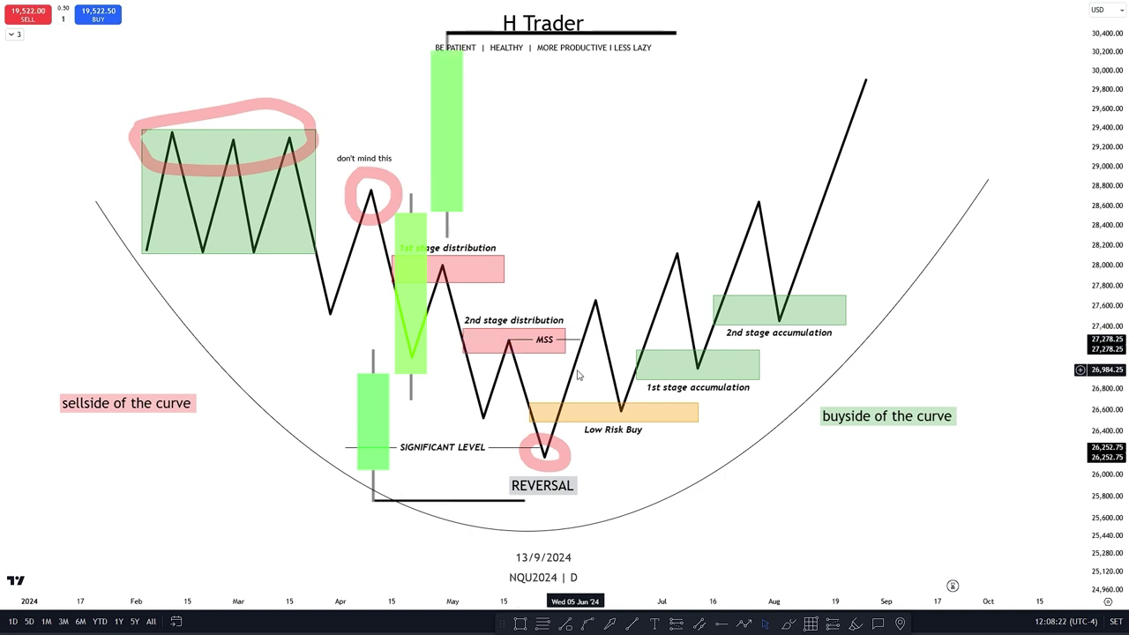
left_click(620, 418)
left_click(608, 396)
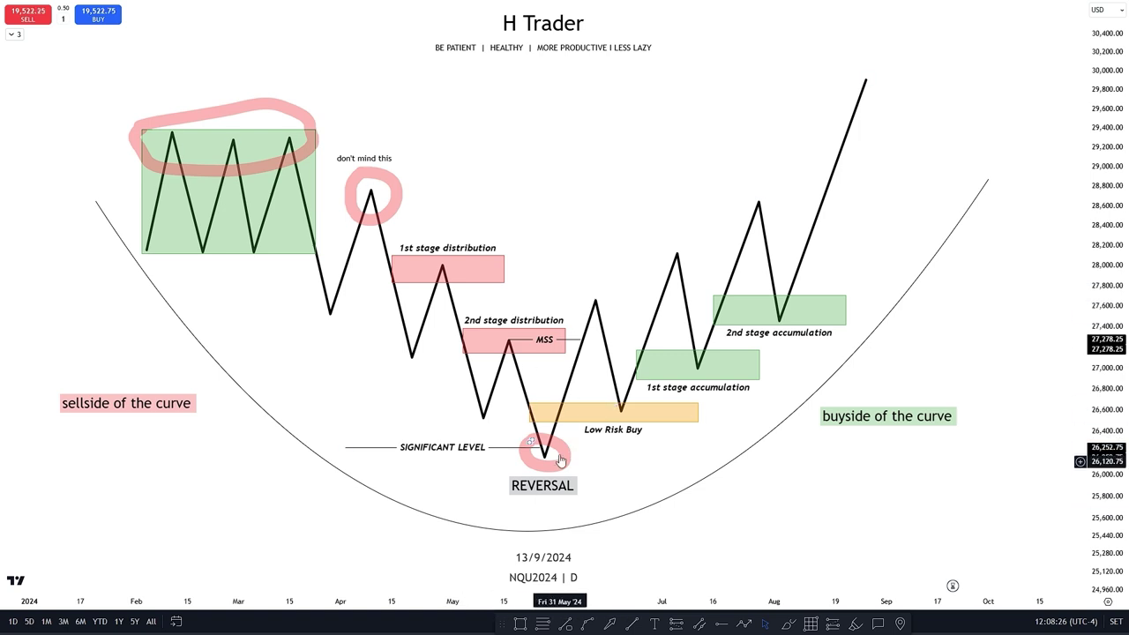
left_click(620, 411)
left_click(610, 400)
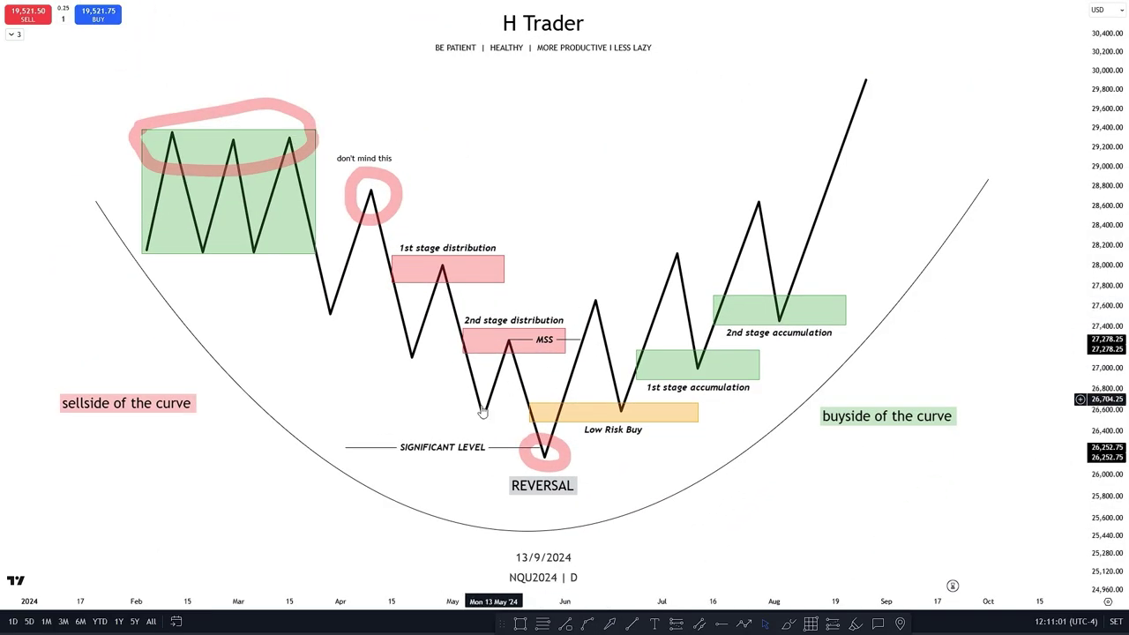
left_click(634, 378)
left_click(503, 391)
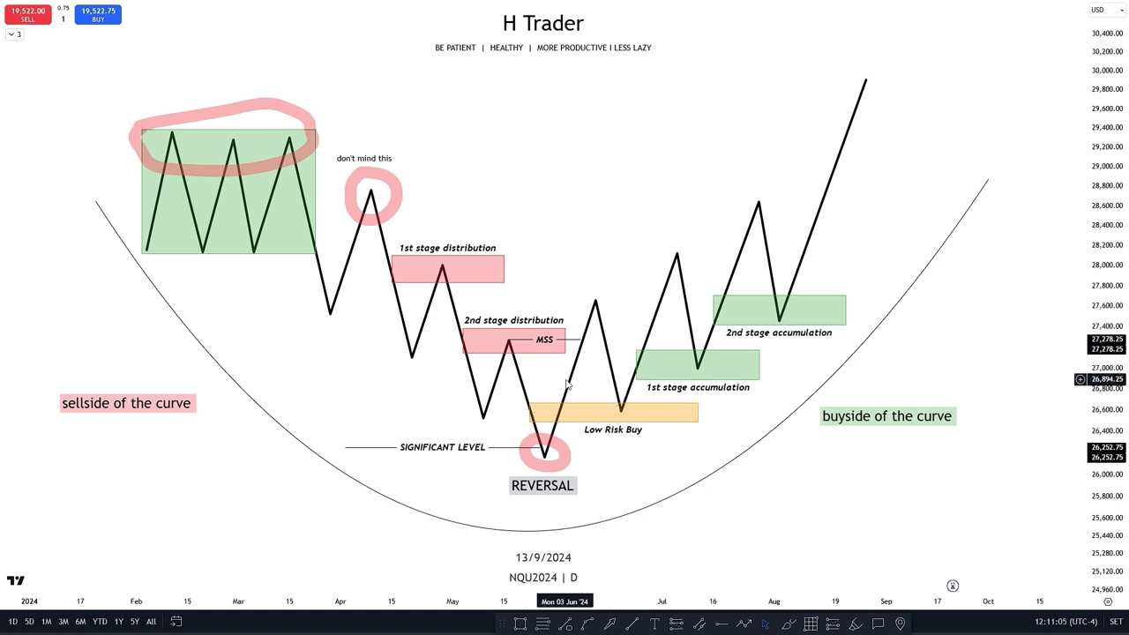
left_click(606, 434)
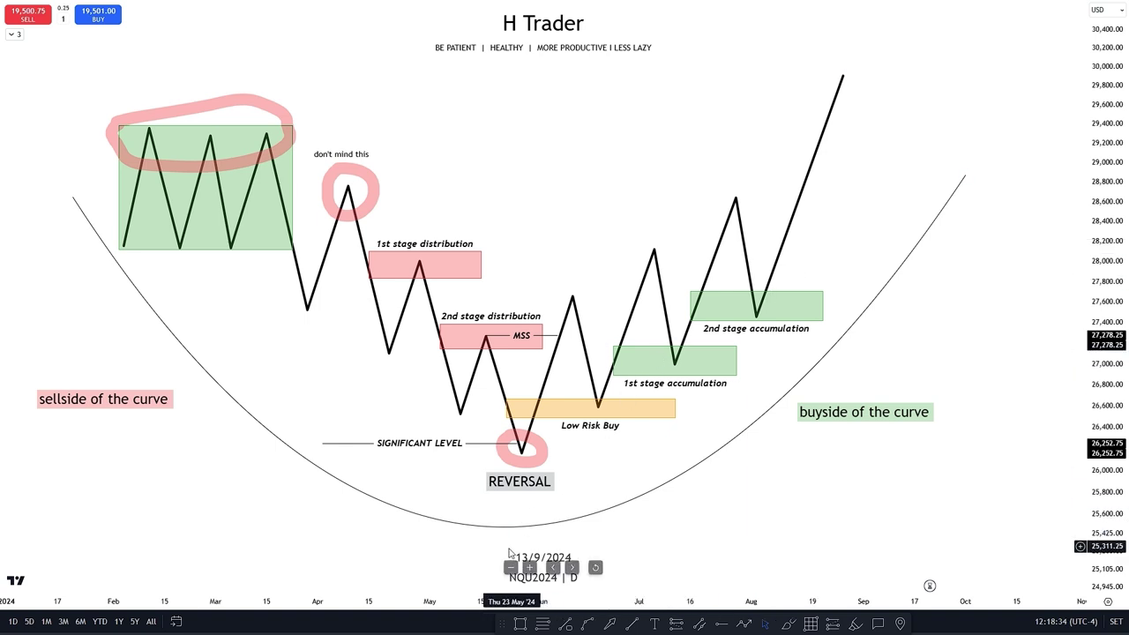
left_click(731, 300)
left_click(237, 313)
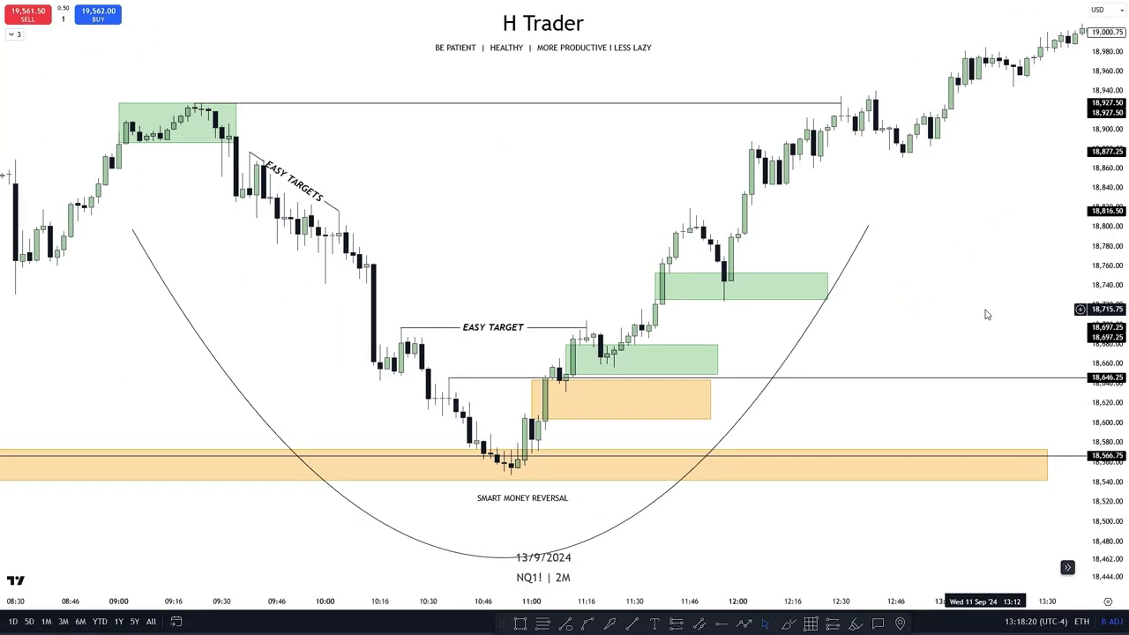
- Examine the green consolidation box between 09:00 and 09:34 on the NQ1! 2-minute chart up close
left_click_drag(552, 237, 941, 386)
left_click_drag(1106, 529, 1106, 256)
scroll(819, 292, "up", 5)
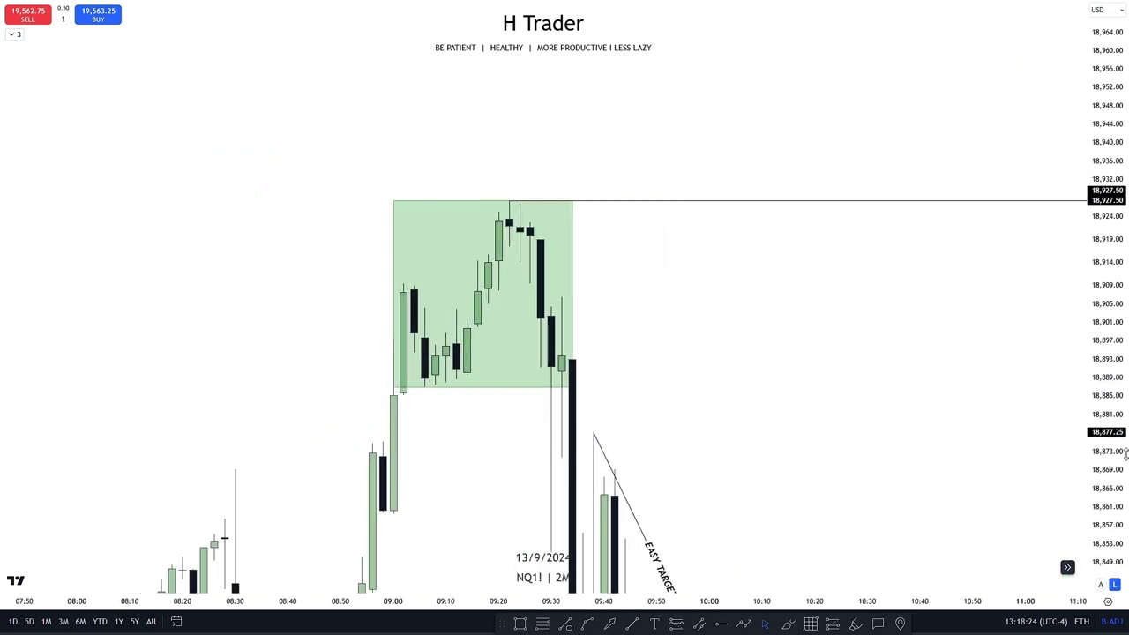
scroll(557, 322, "up", 3)
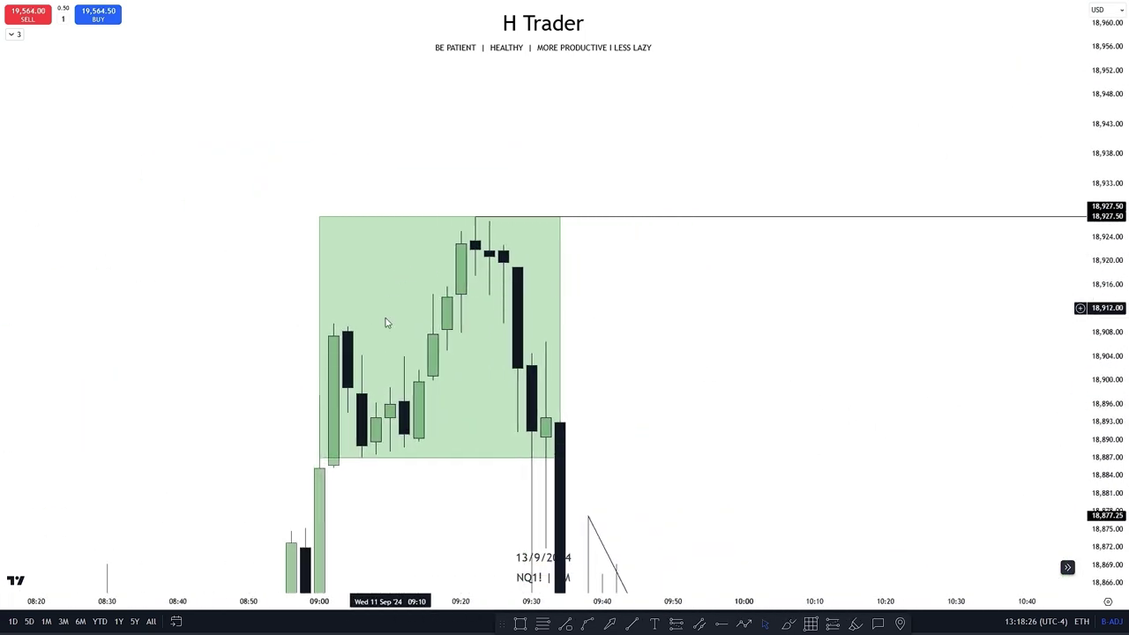
left_click(561, 257)
left_click_drag(666, 314, 673, 306)
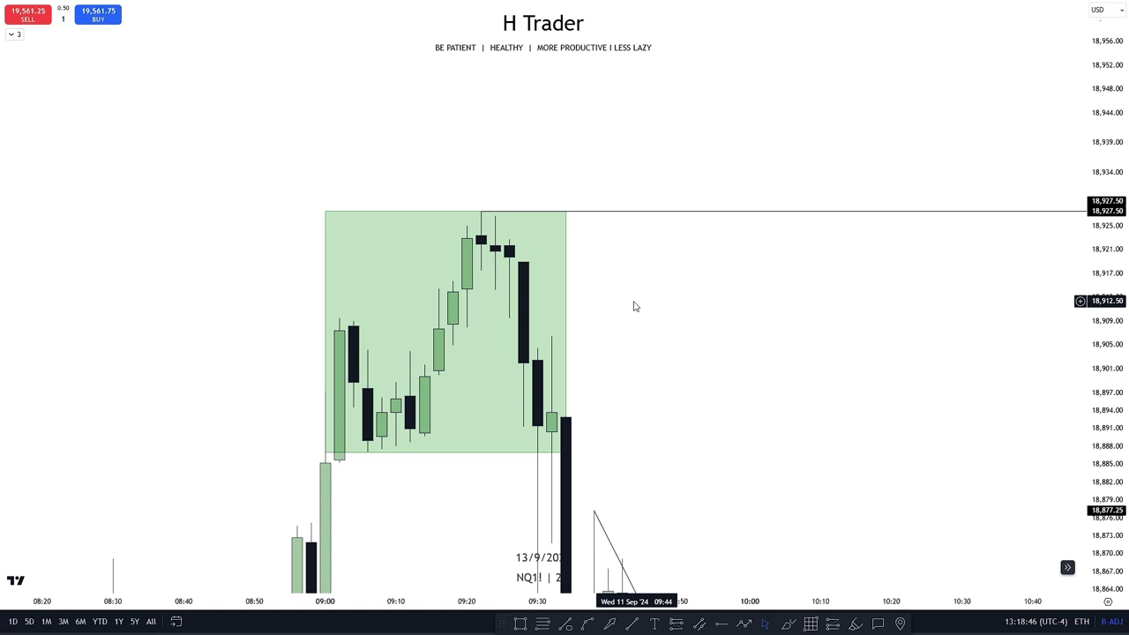
- Follow the sell-off from the consolidation past the easy targets down to the smart money reversal
left_click_drag(971, 528, 641, 55)
left_click_drag(856, 536, 673, 175)
scroll(673, 175, "down", 5)
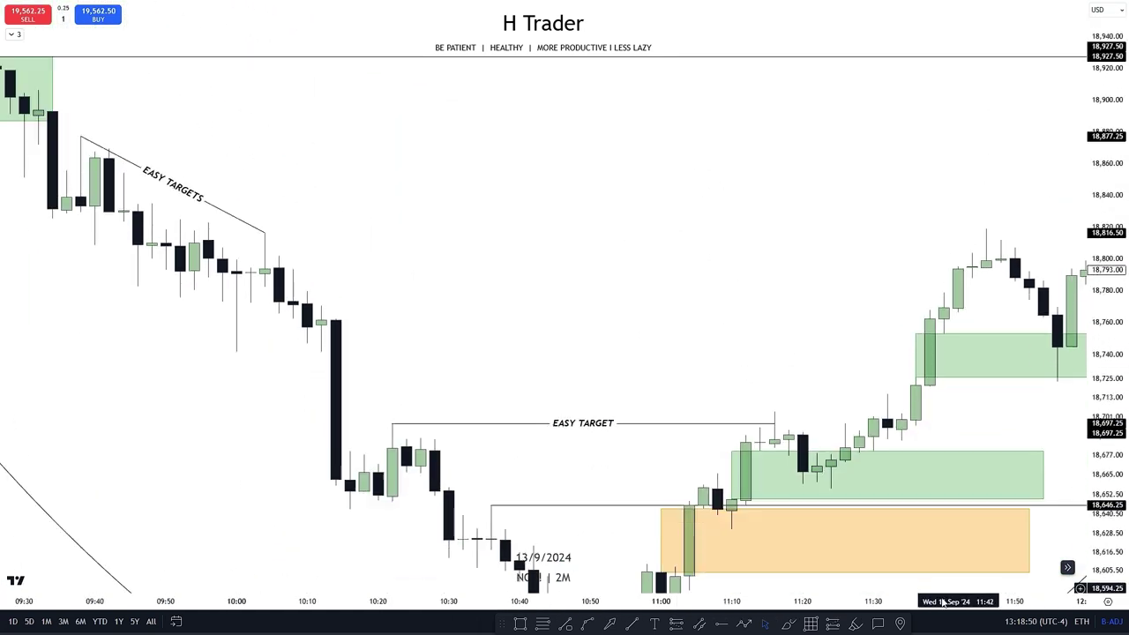
left_click_drag(616, 273, 573, 131)
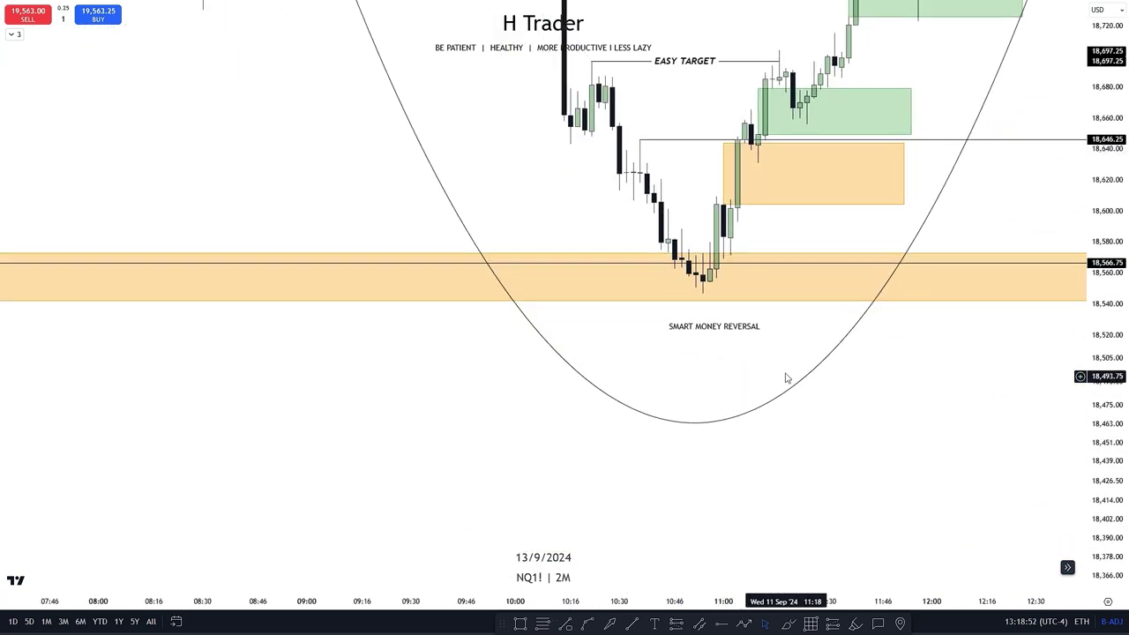
scroll(738, 362, "up", 4)
left_click_drag(661, 348, 743, 387)
- Trace the lower orange zone and its 18,566.75 line back to their origin on earlier trading days
scroll(743, 387, "down", 15)
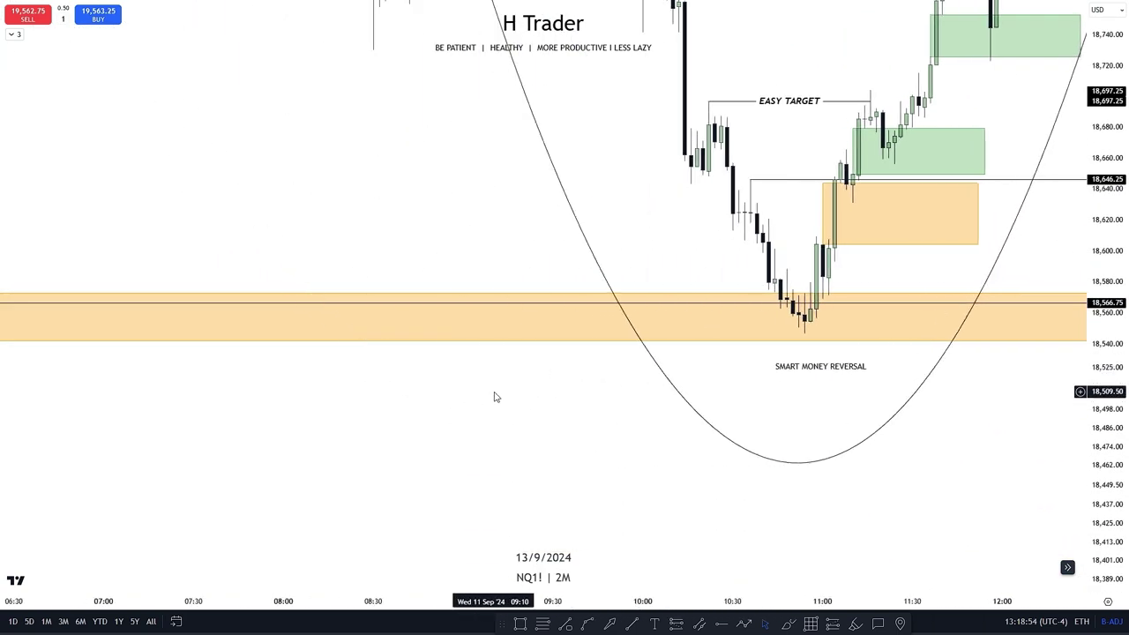
left_click_drag(790, 523, 824, 527)
scroll(400, 334, "down", 5)
left_click_drag(438, 280, 602, 273)
scroll(705, 283, "down", 7)
scroll(878, 281, "right", 3)
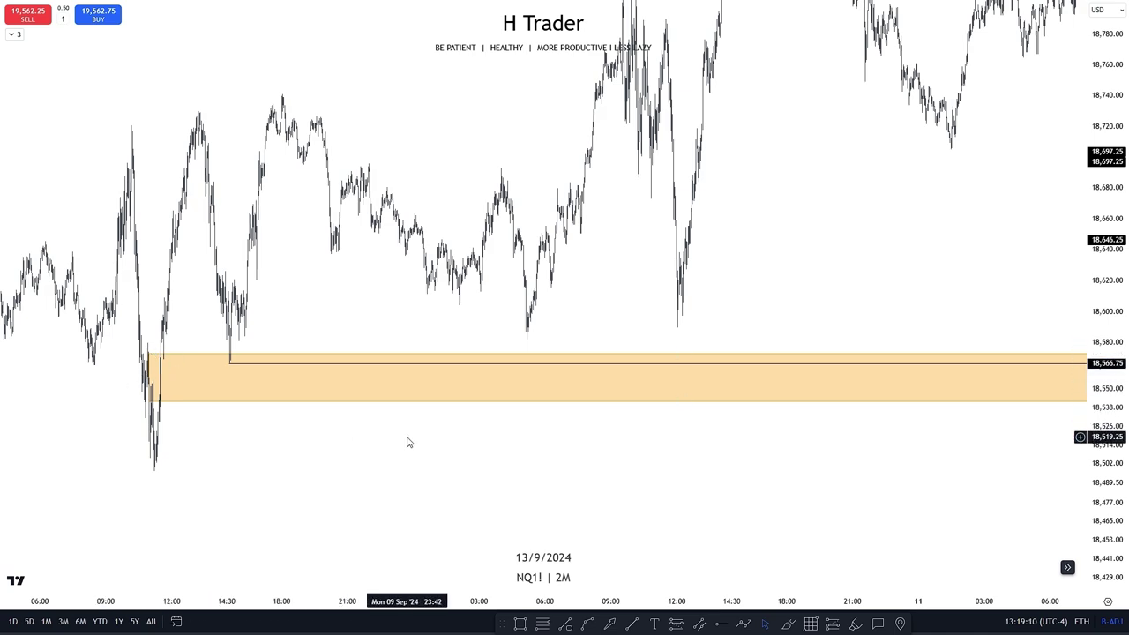
- Return along the orange zone to the 11 September smart money reversal and inspect its candles up close
scroll(443, 458, "right", 10)
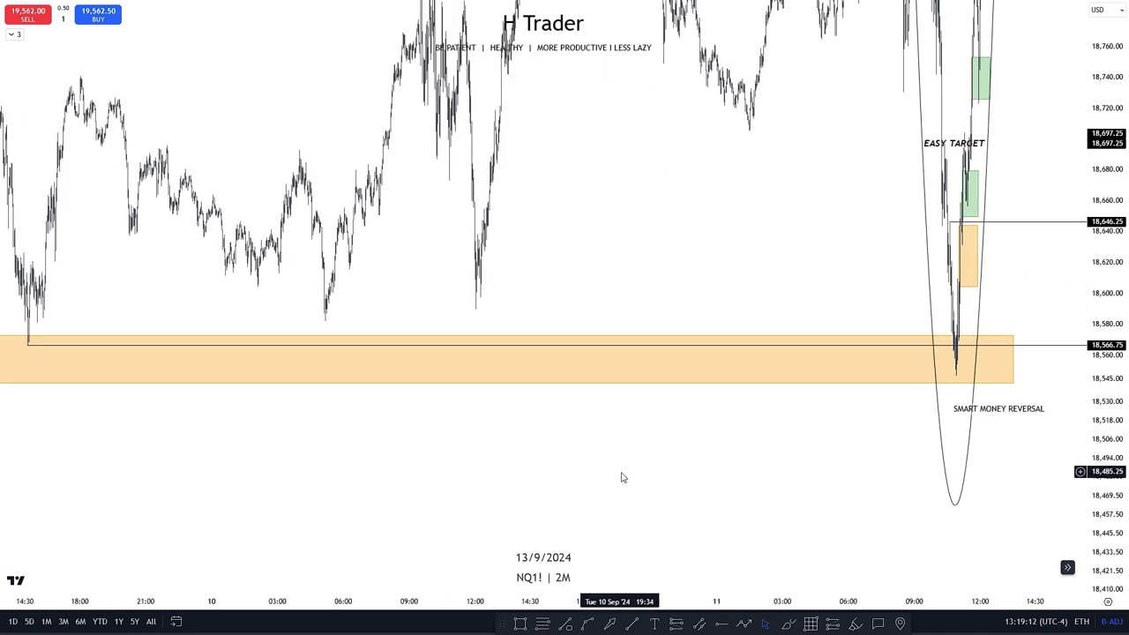
scroll(582, 489, "up", 7)
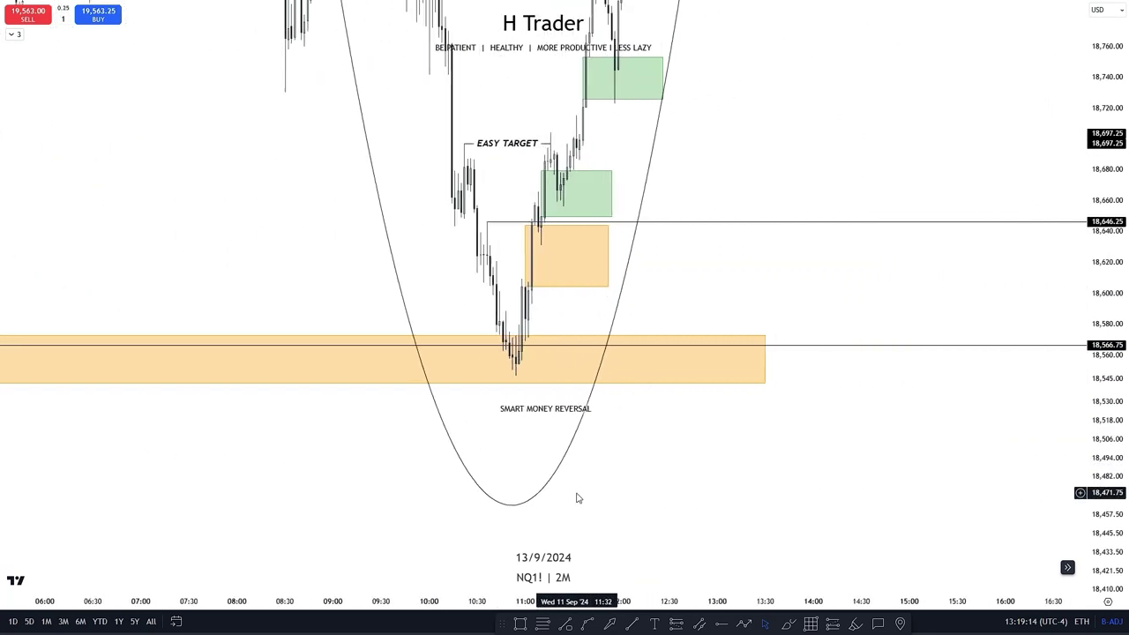
left_click_drag(539, 491, 872, 473)
scroll(872, 474, "up", 2)
scroll(859, 308, "up", 5)
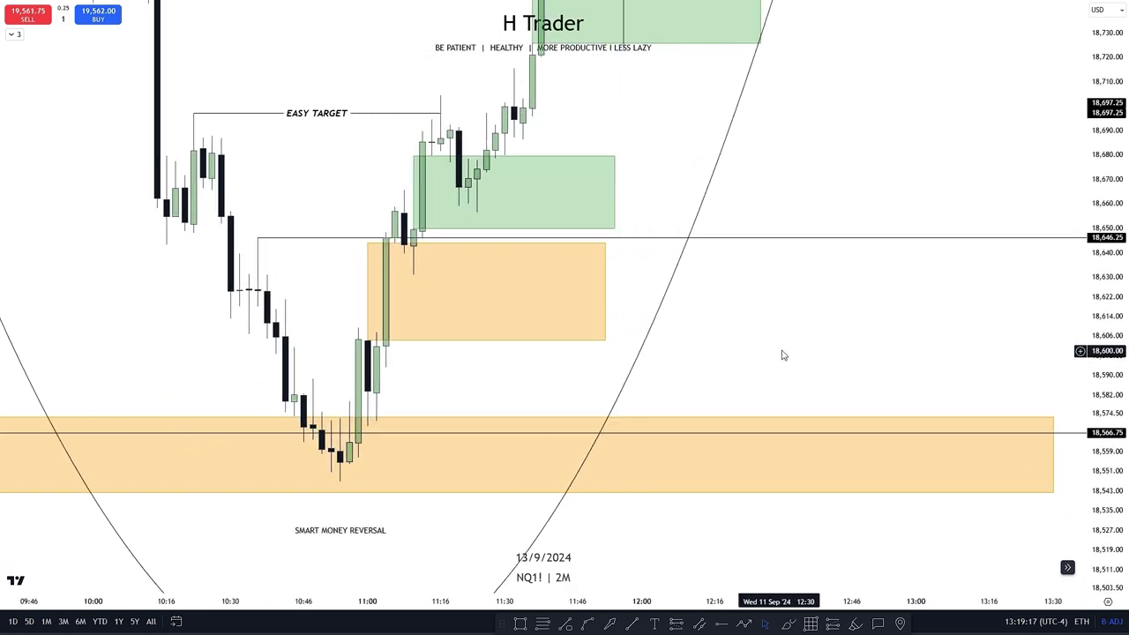
- Examine the break of the 18,646.25 structure line and the pullback toward the orange box beneath it
left_click_drag(781, 355, 833, 355)
left_click_drag(1113, 371, 1113, 309)
left_click_drag(800, 369, 905, 385)
scroll(904, 385, "up", 1)
left_click_drag(509, 438, 514, 484)
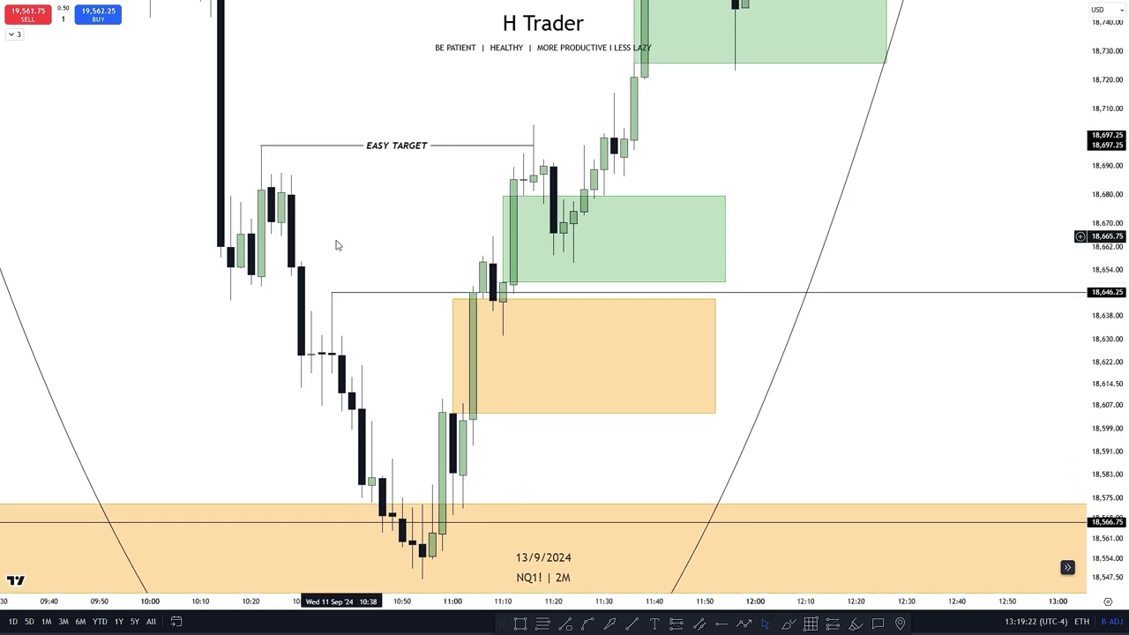
left_click_drag(392, 392, 348, 375)
left_click_drag(1106, 360, 1049, 306)
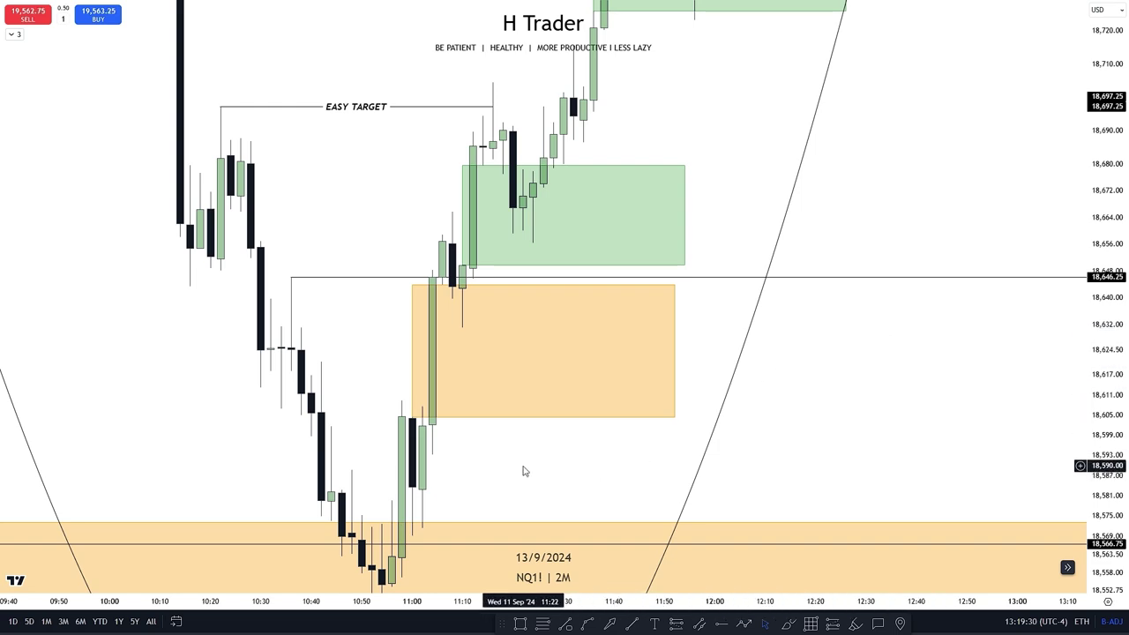
mouse_move(524, 461)
left_mouse_down()
mouse_move(530, 212)
mouse_move(537, 476)
left_mouse_up()
scroll(535, 476, "up", 1)
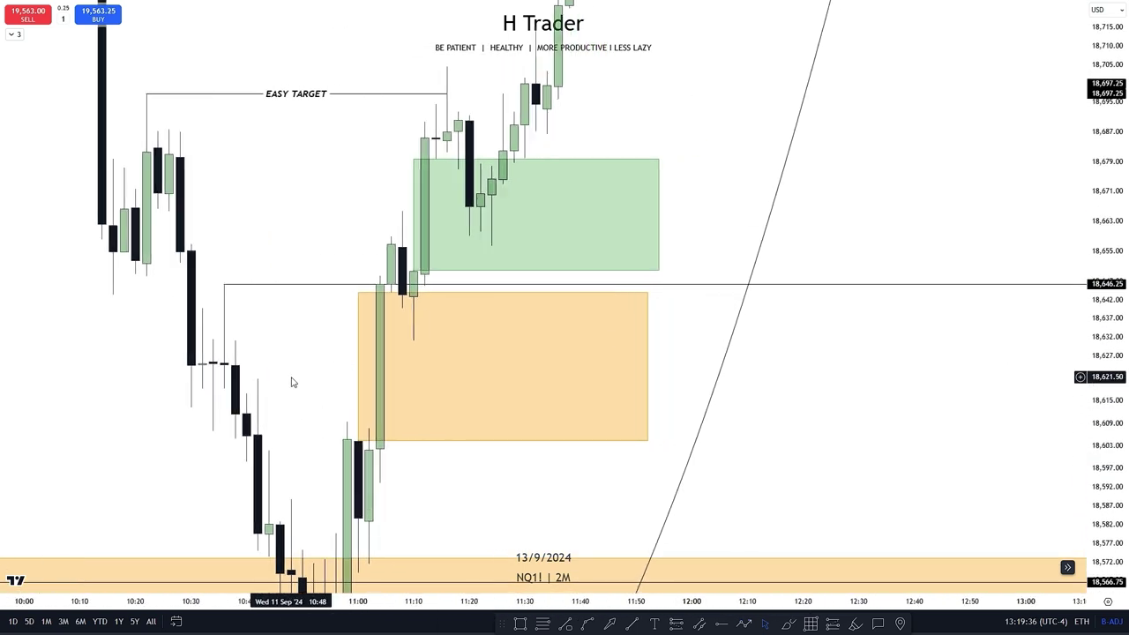
left_click_drag(291, 377, 298, 416)
left_click_drag(1014, 423, 1106, 366)
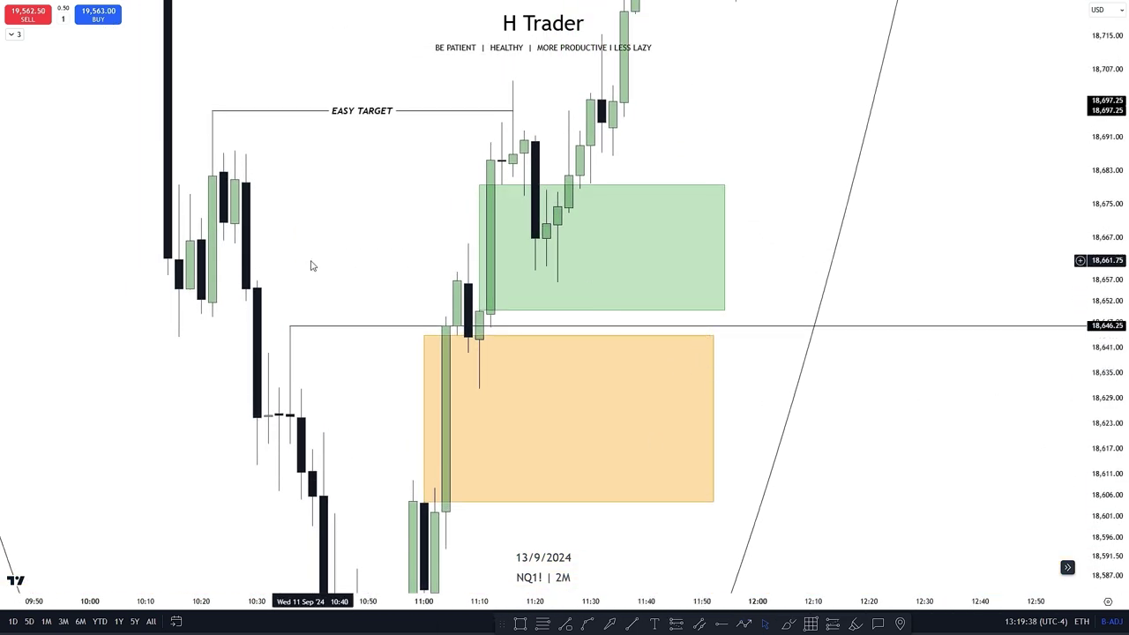
left_click_drag(355, 387, 296, 361)
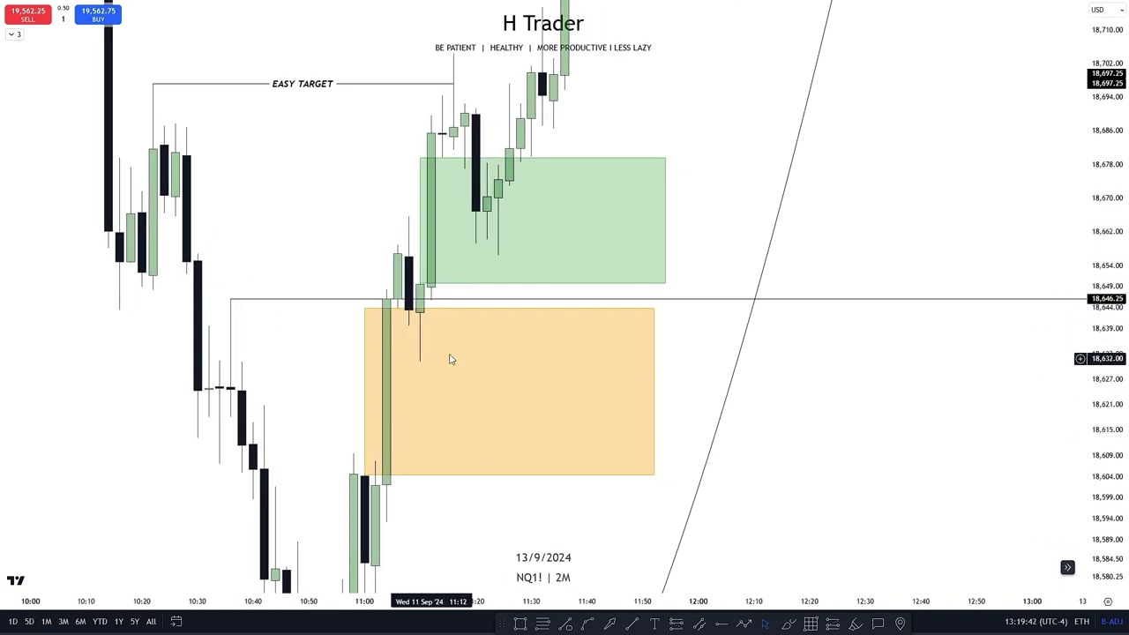
- Examine the first green accumulation box after 11:10 and the price retracement into it
scroll(449, 358, "up", 4)
scroll(449, 358, "right", 2)
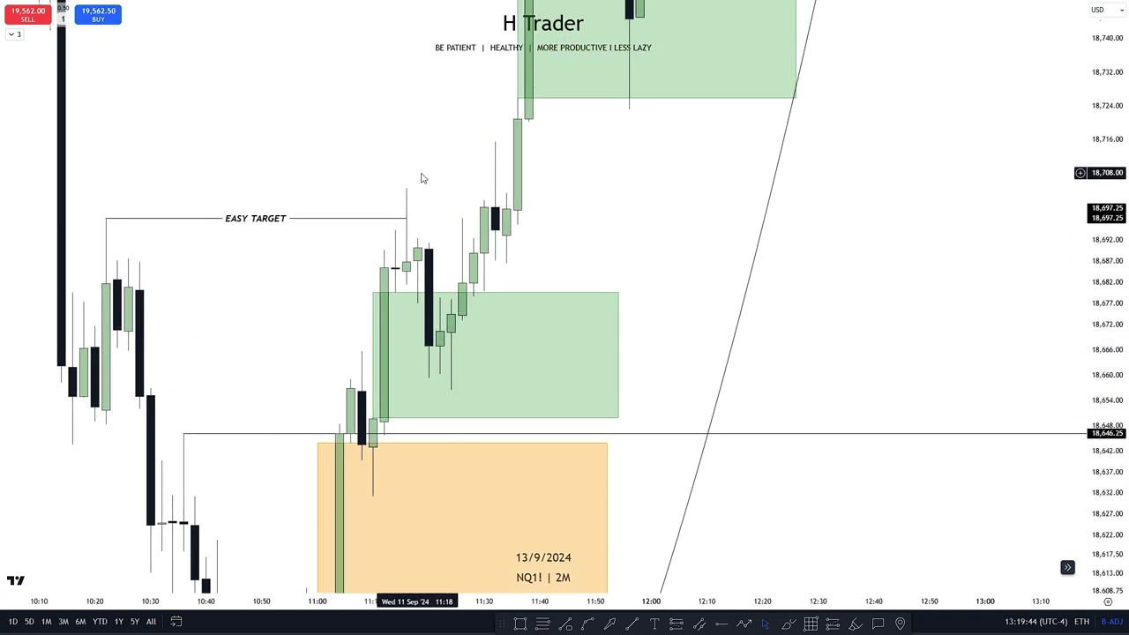
left_click_drag(425, 175, 476, 196)
left_click_drag(1098, 262, 1097, 304)
left_click_drag(691, 238, 693, 197)
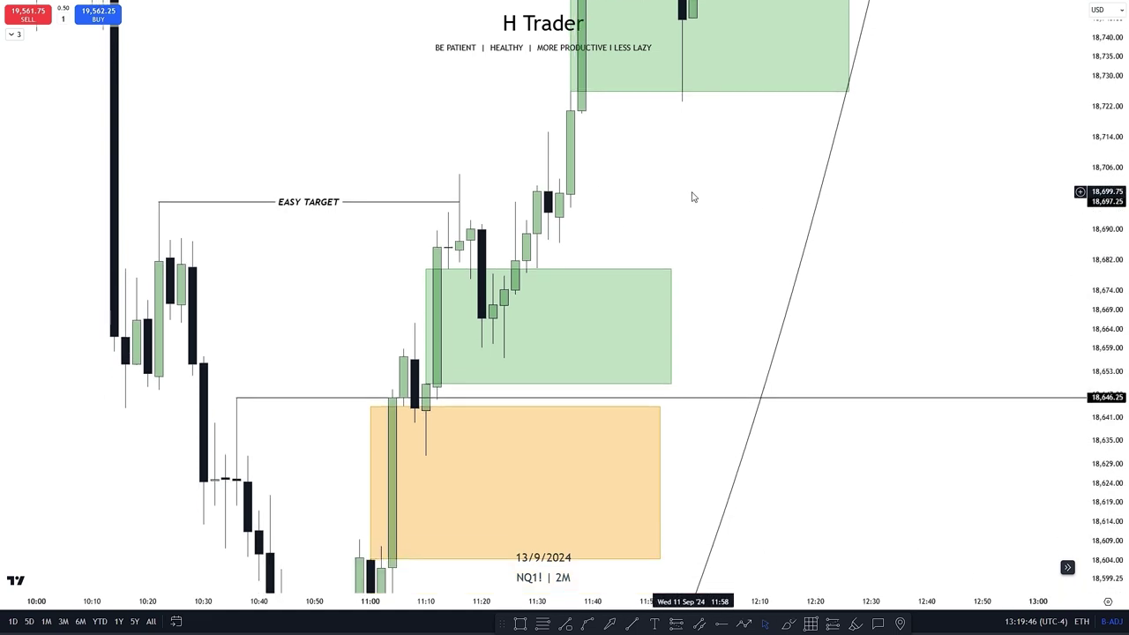
scroll(736, 218, "right", 2)
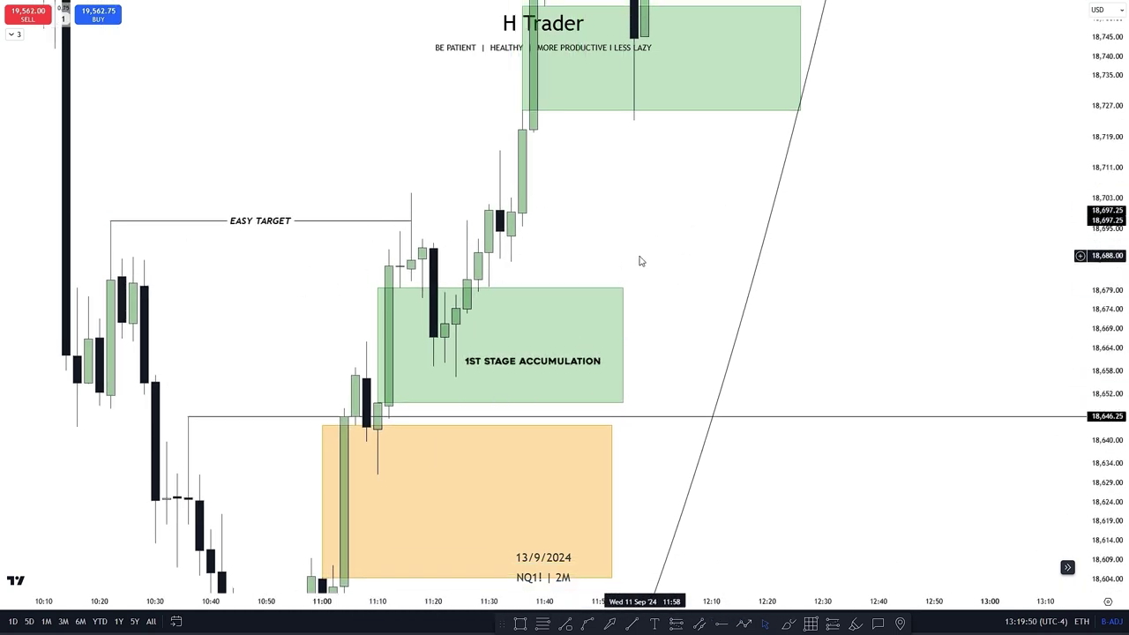
left_click_drag(640, 256, 679, 174)
left_click_drag(841, 420, 856, 351)
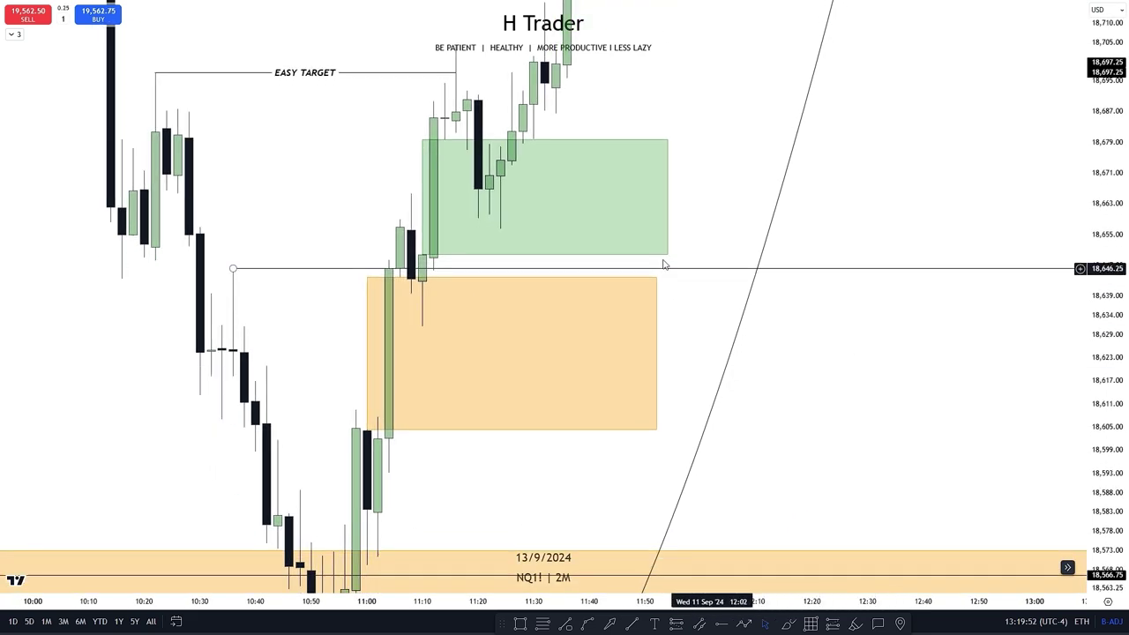
left_click_drag(688, 113, 764, 283)
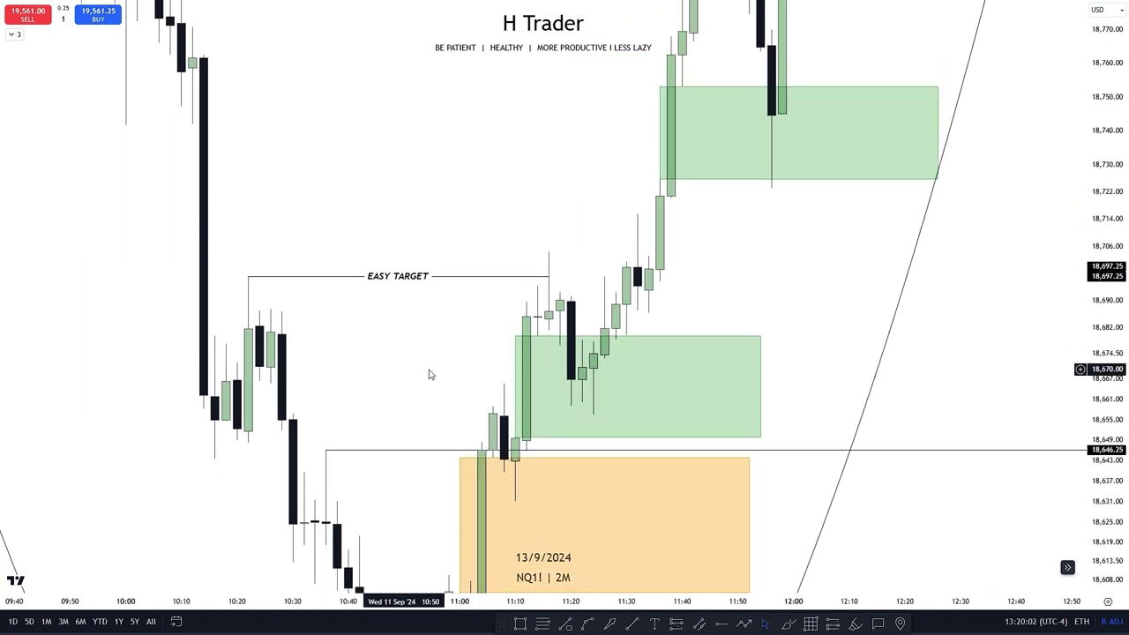
- Compare the easy target line at 18,697.25 with the preceding decline and the rally that reaches it
left_click_drag(449, 315, 535, 316)
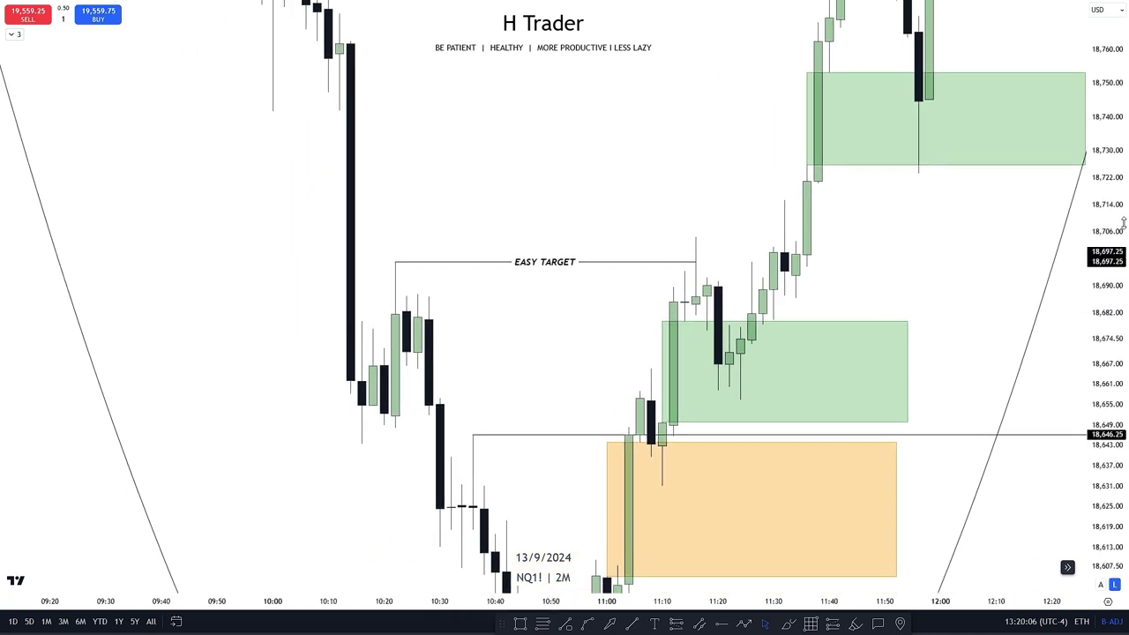
left_click_drag(1108, 228, 927, 393)
left_click_drag(506, 161, 545, 254)
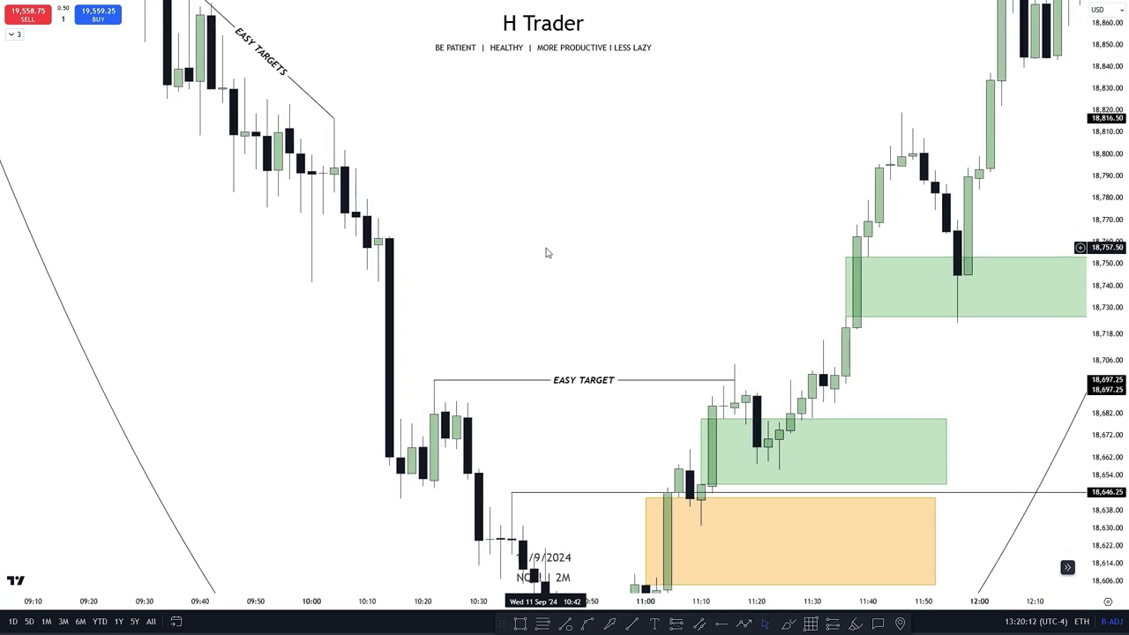
left_click_drag(522, 213, 533, 237)
left_click_drag(549, 320, 467, 182)
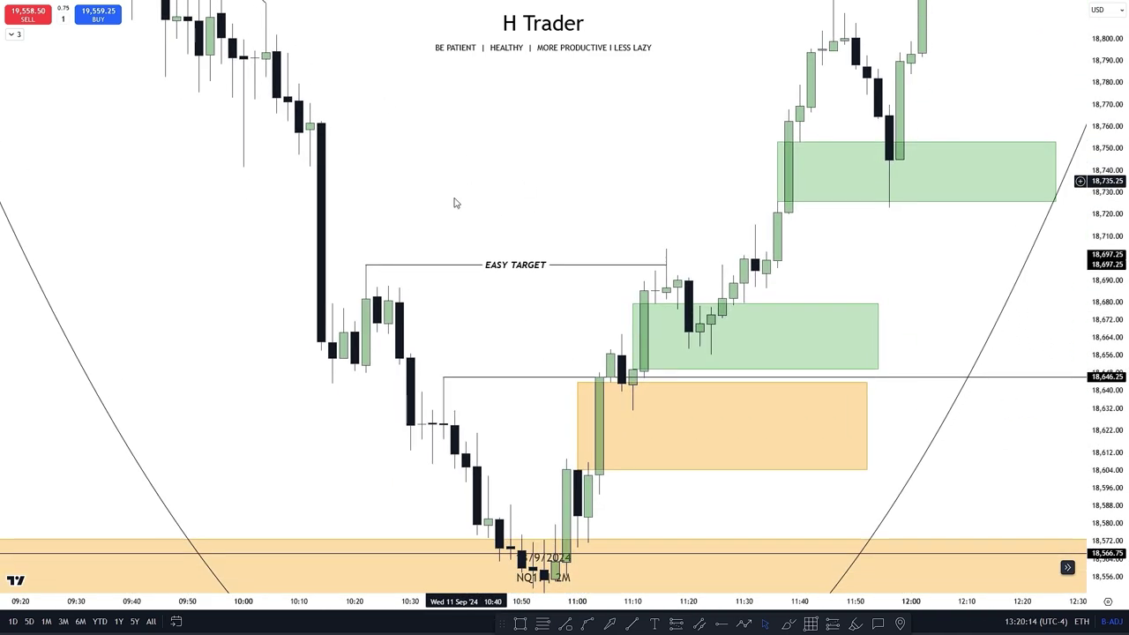
left_click_drag(343, 448, 313, 201)
left_click_drag(488, 209, 447, 382)
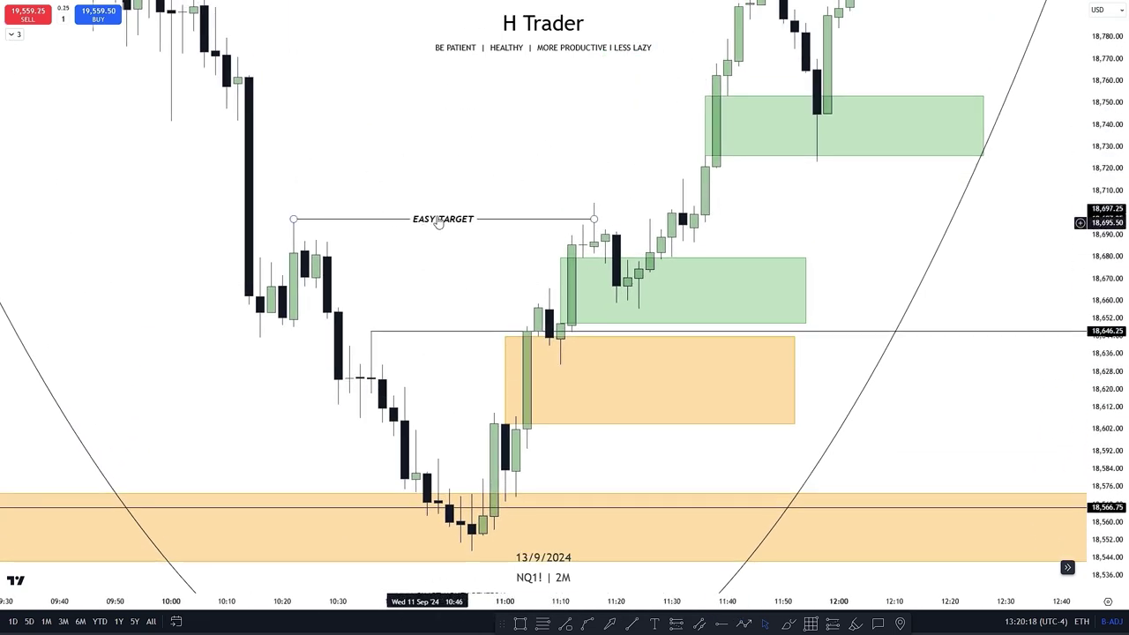
- Examine the upper green accumulation box starting near 11:36 and the price retracement into it
left_click_drag(461, 262, 432, 349)
left_click_drag(1126, 381, 1120, 241)
left_click_drag(787, 262, 618, 411)
scroll(669, 215, "up", 1)
left_click_drag(669, 217, 578, 258)
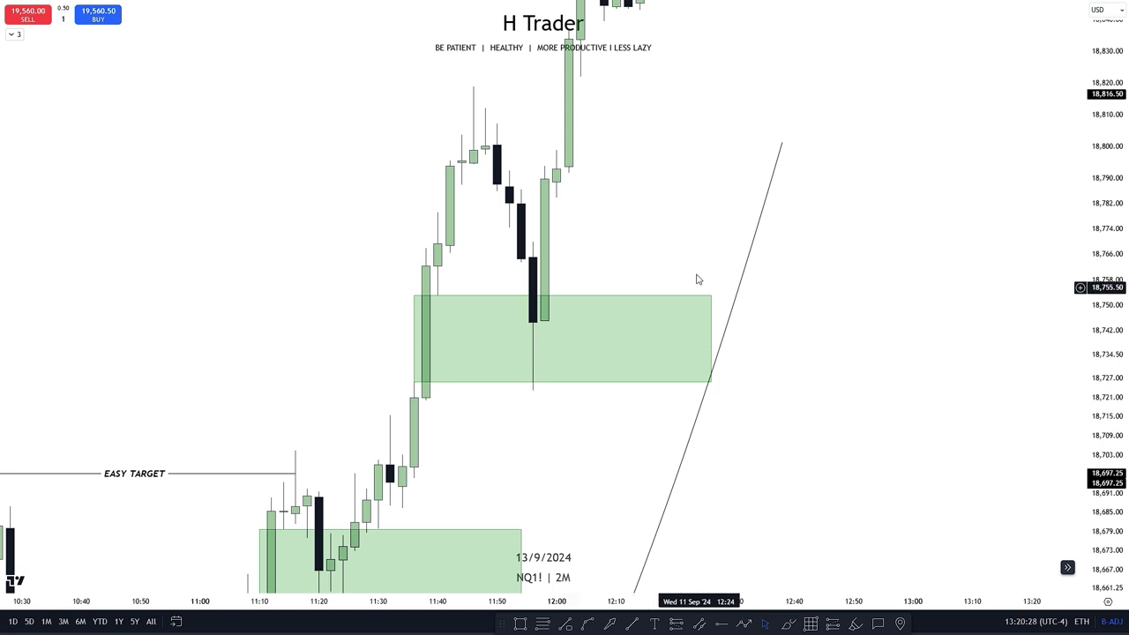
left_click_drag(527, 433, 523, 476)
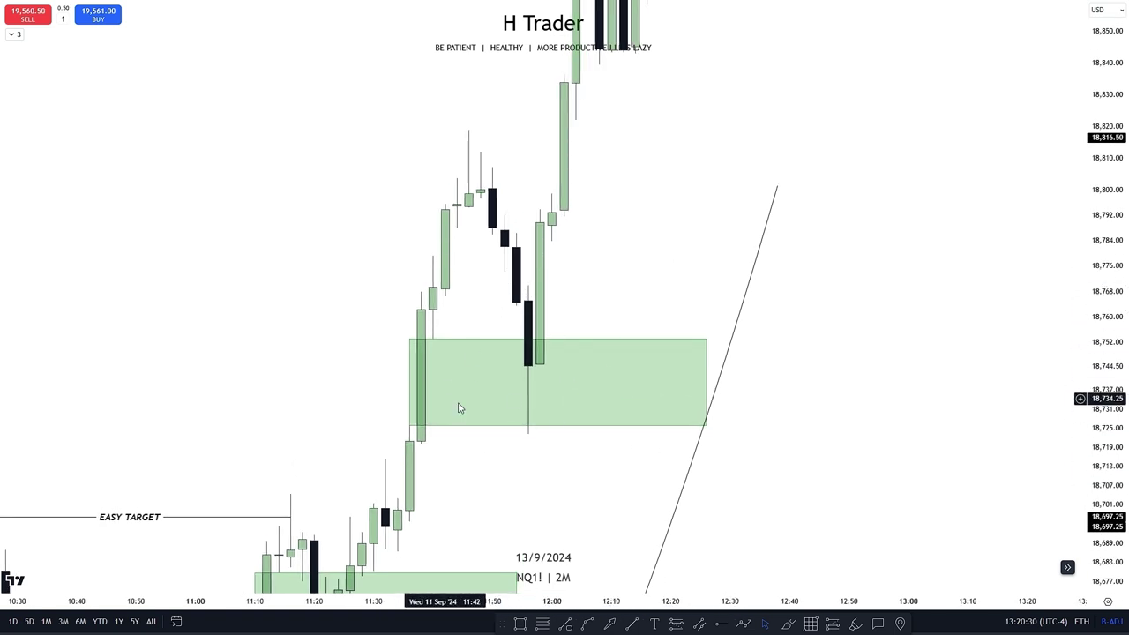
- Follow the rally up to the 18,927.50 line and compare it with the original consolidation and sell-side easy targets
left_click_drag(591, 315, 582, 499)
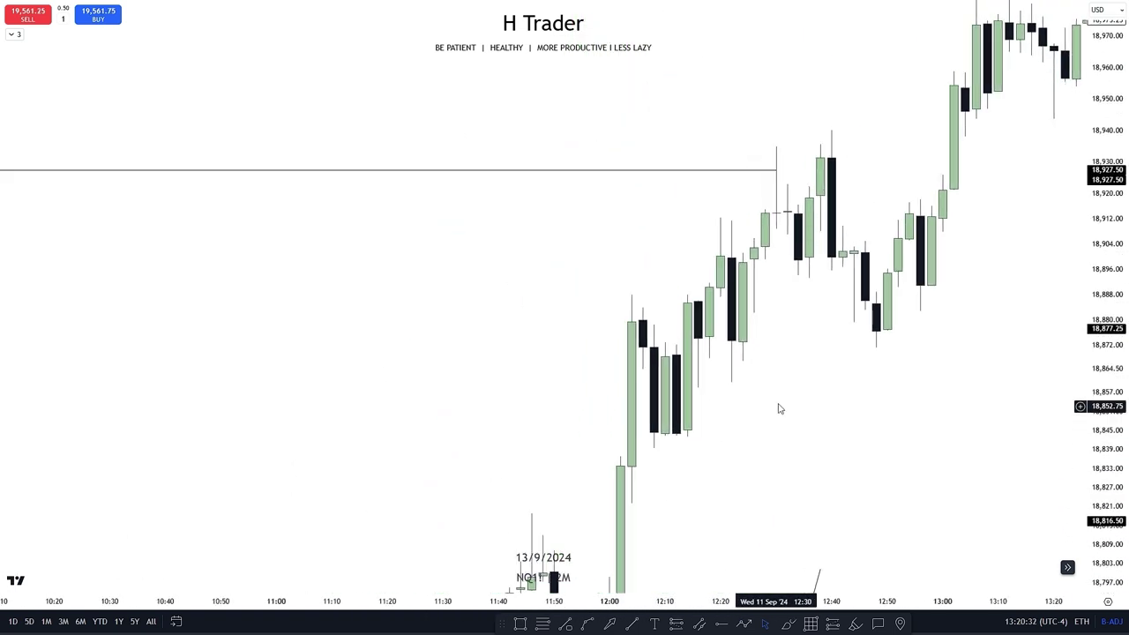
scroll(439, 491, "down", 2)
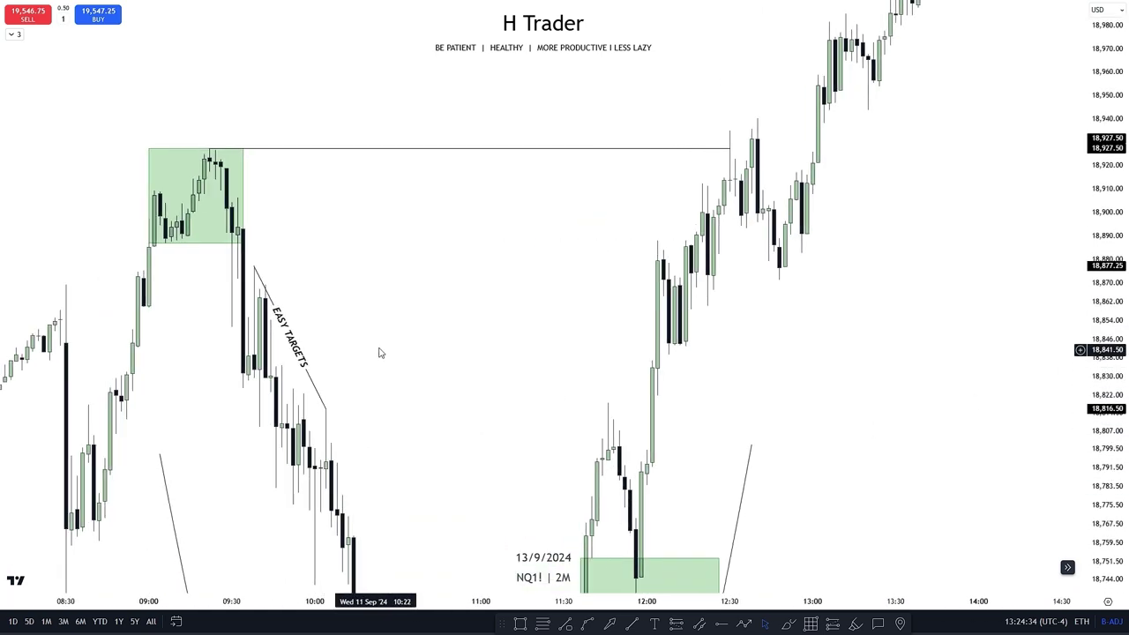
left_click_drag(399, 261, 446, 196)
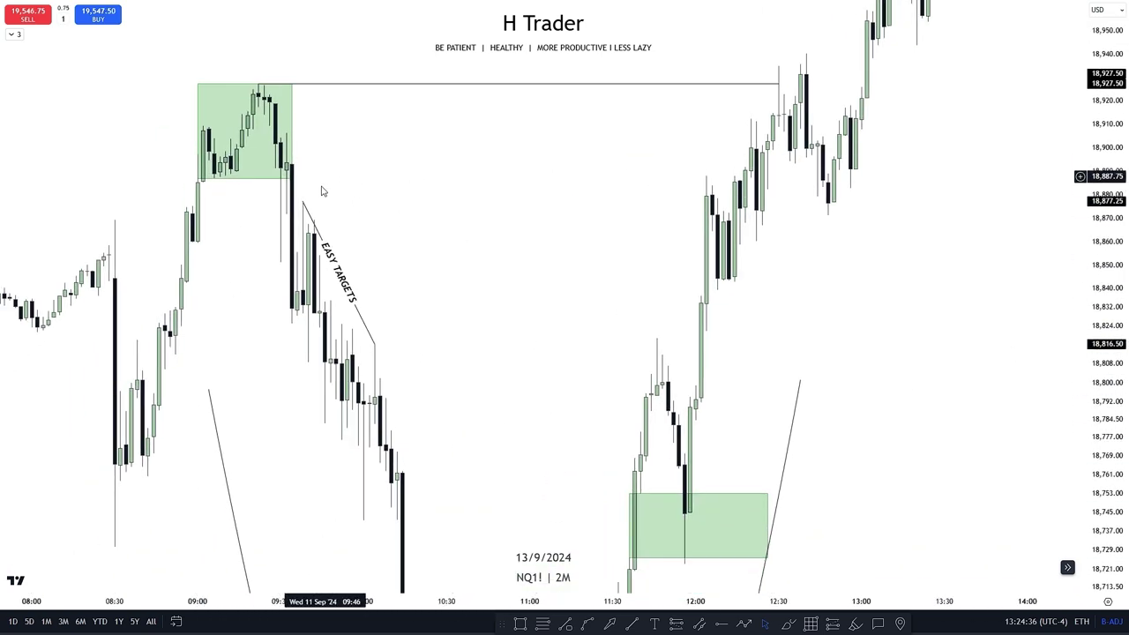
- Examine how the rally continues beyond the 18,927.50 line compared with the original consolidation box on the 2-minute chart
left_click_drag(463, 237, 500, 408)
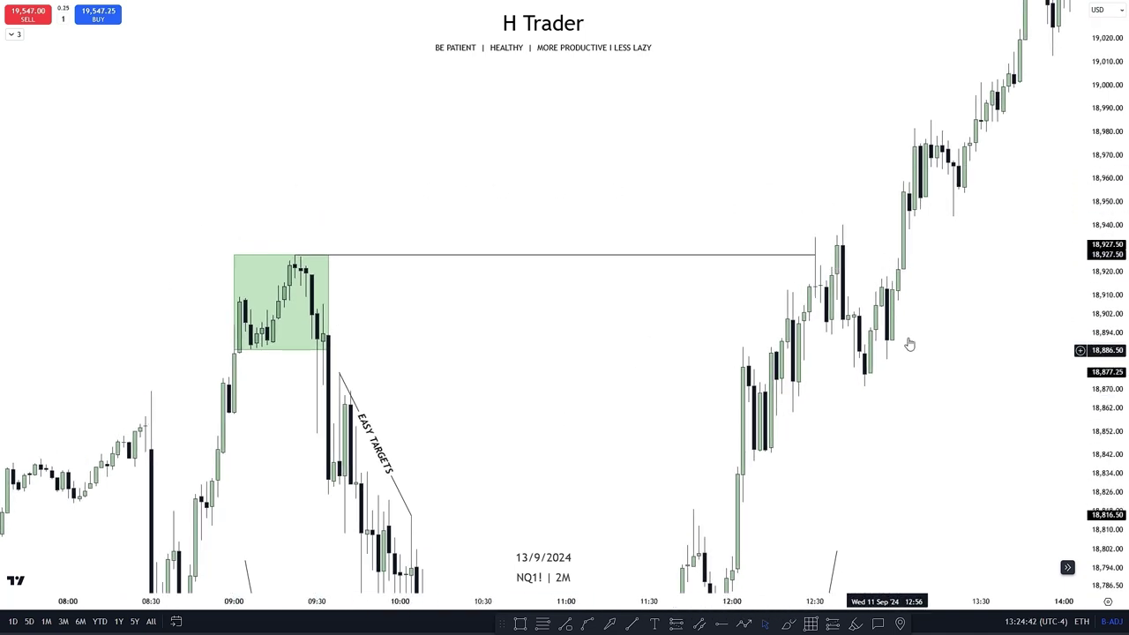
left_click_drag(667, 411, 618, 247)
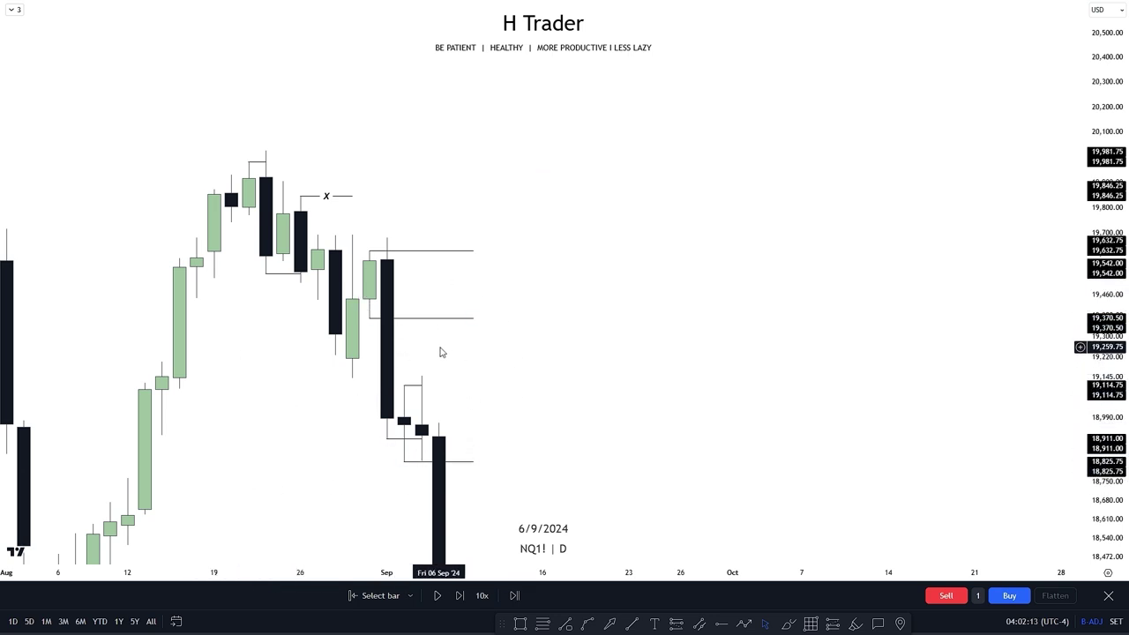
- Examine the early-September daily candles of NQ1! and their marked swing highs and lows around the 18,825.75 line
left_click(371, 318)
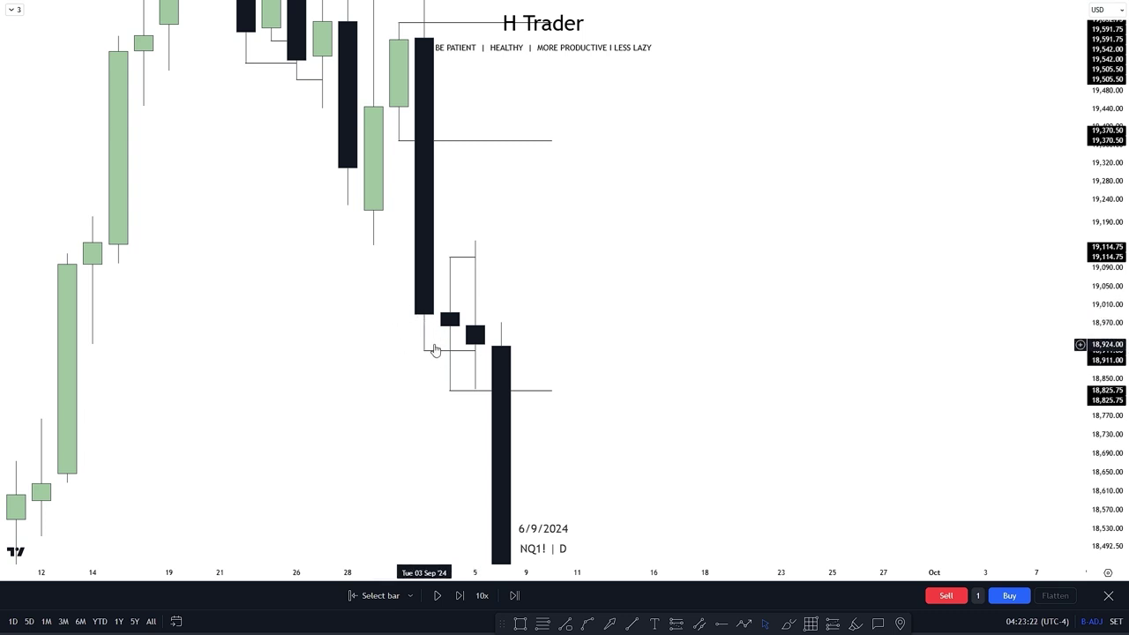
scroll(529, 322, "up", 1)
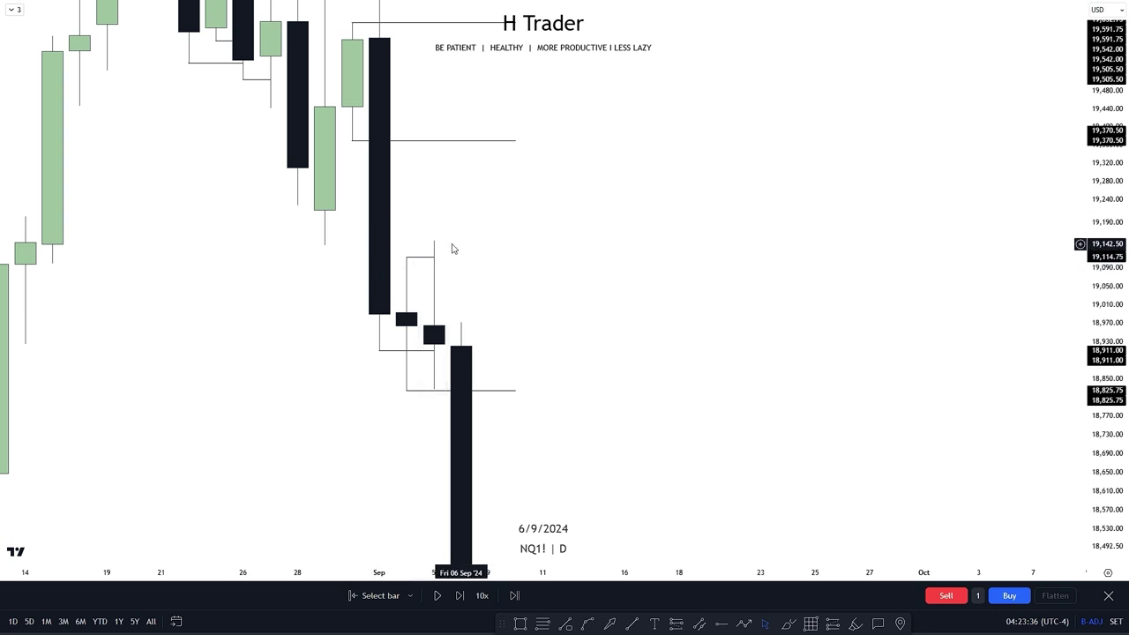
left_click_drag(552, 312, 532, 247)
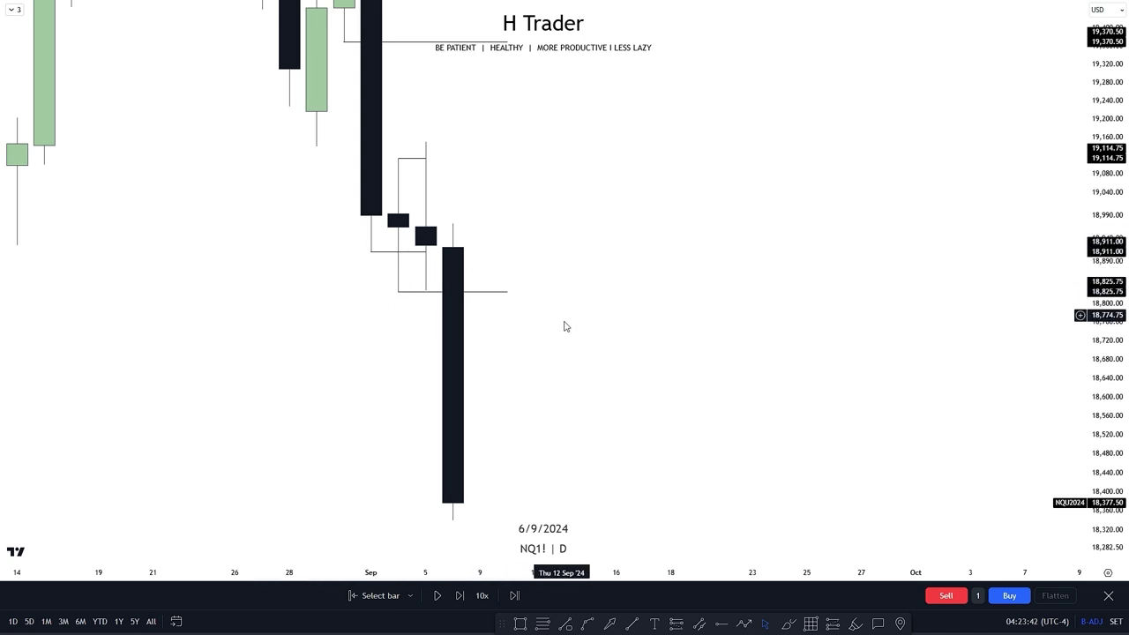
left_click_drag(555, 329, 553, 343)
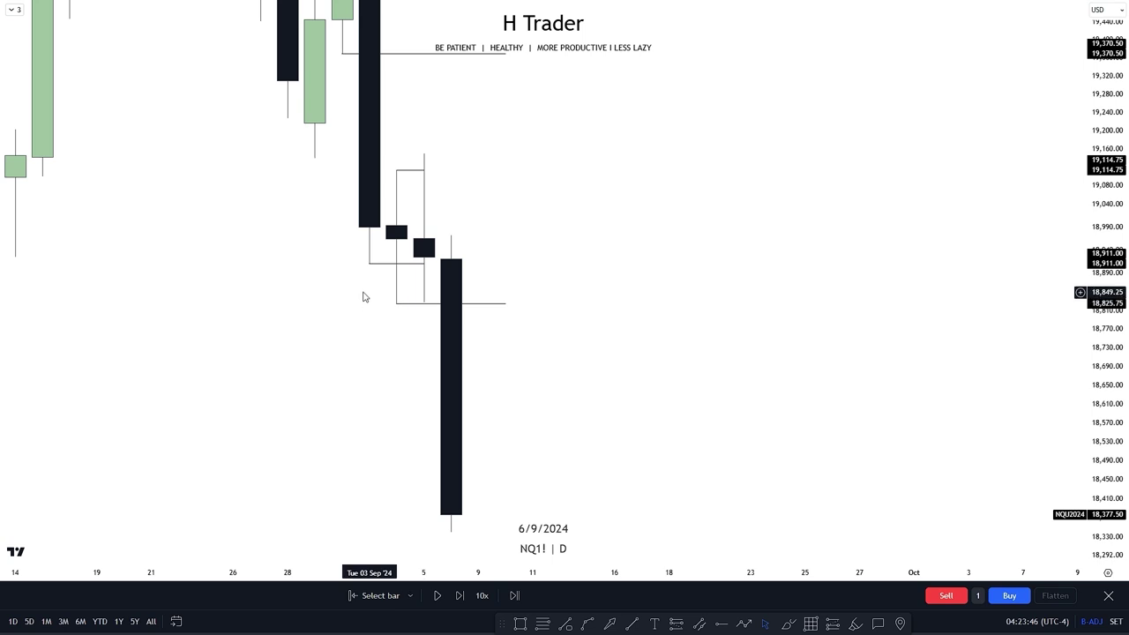
left_click_drag(569, 318, 559, 267)
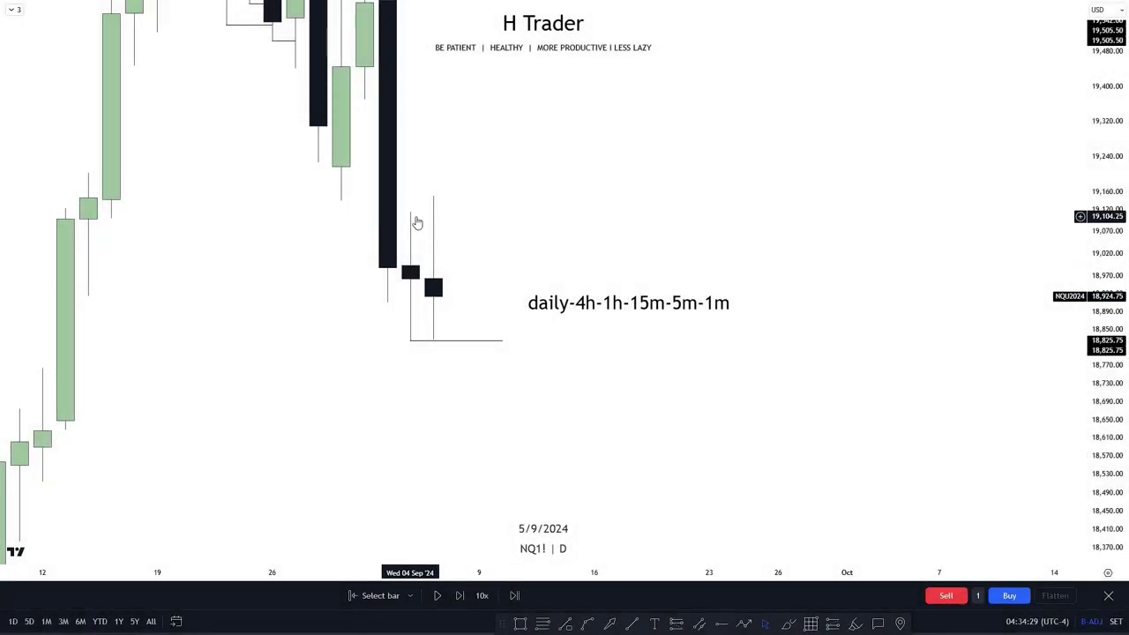
left_click_drag(452, 219, 443, 272)
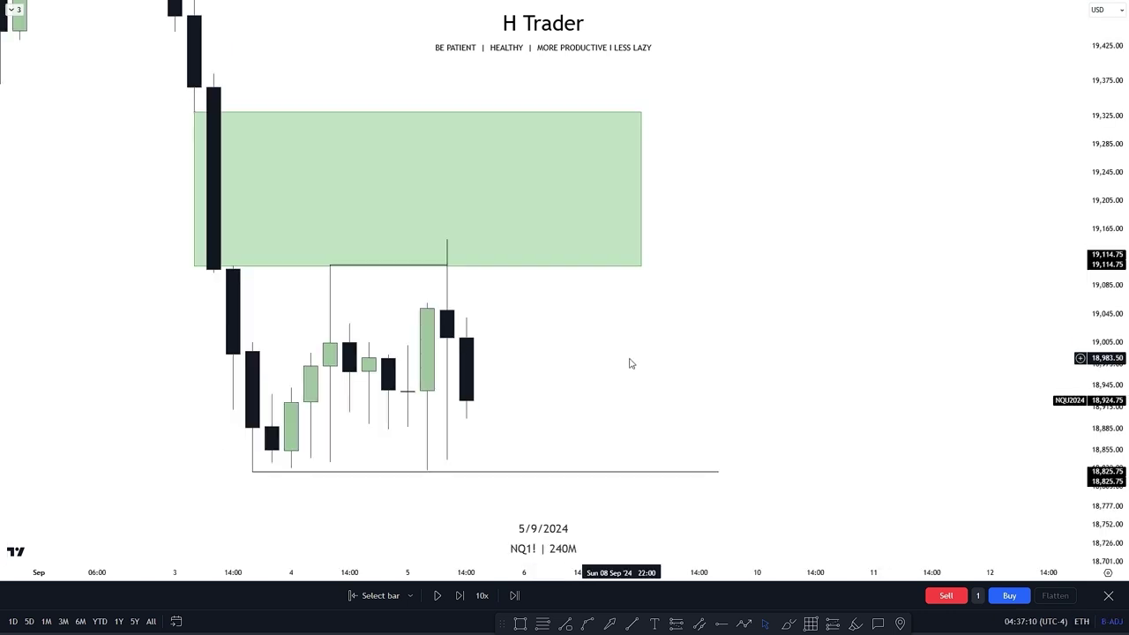
- Examine the 4-hour chart's green box, the 19,114.75 high swept into it and the 18,825.75 low beneath
left_click_drag(629, 363, 637, 408)
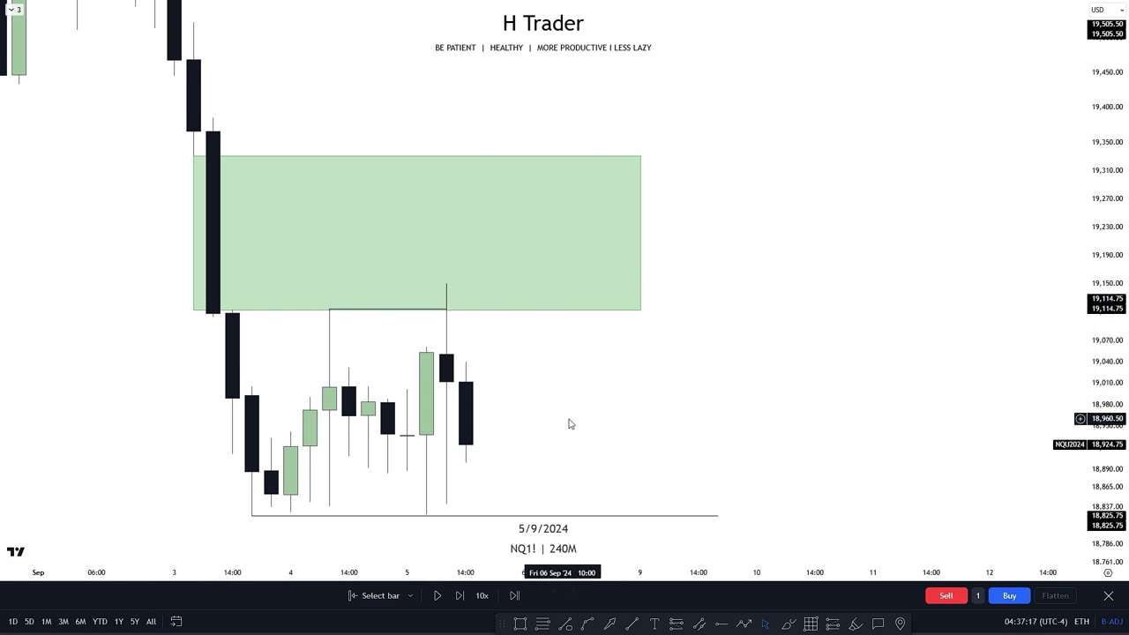
left_click_drag(560, 426, 579, 302)
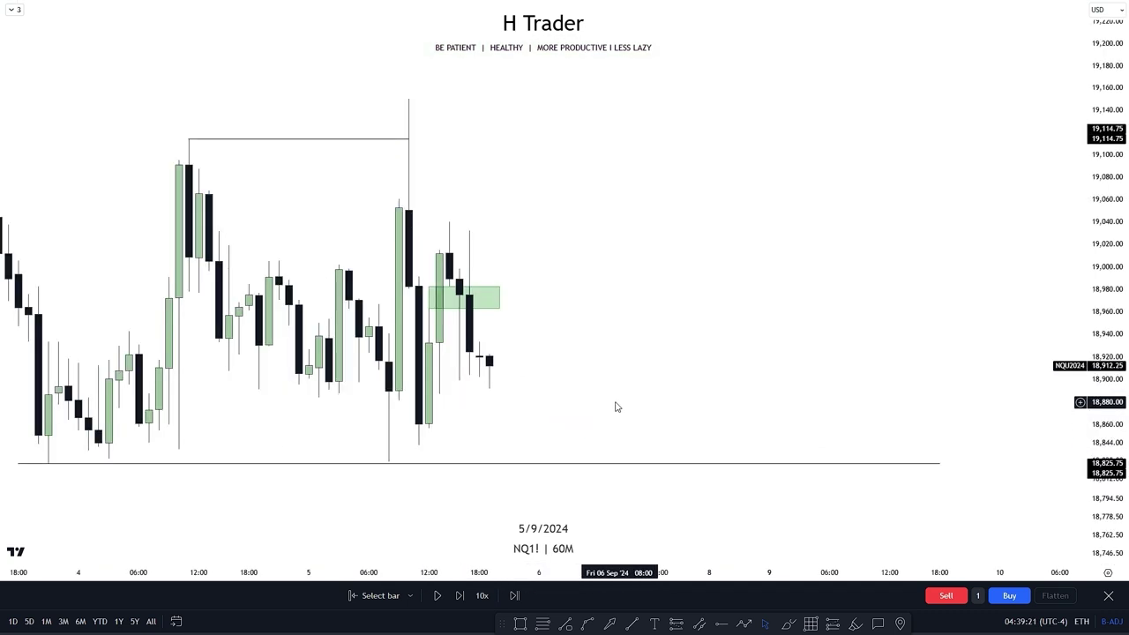
- Examine the 1-hour chart's swept 19,114.75 high, small green box and price action above the 18,825.75 line
left_click_drag(542, 341, 456, 280)
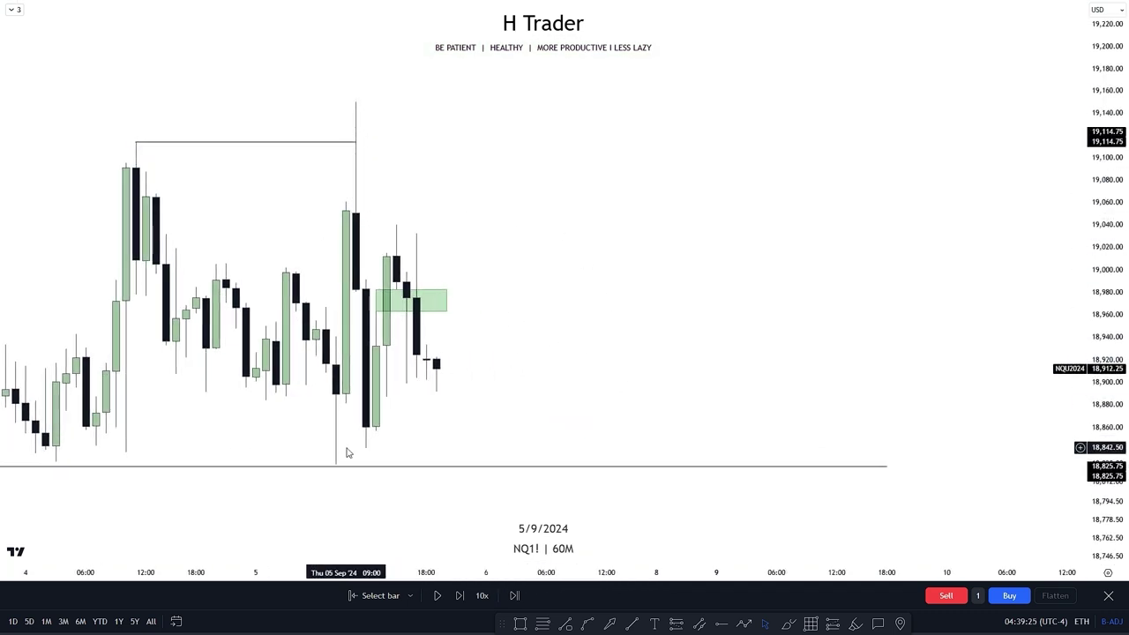
left_click_drag(428, 175, 448, 248)
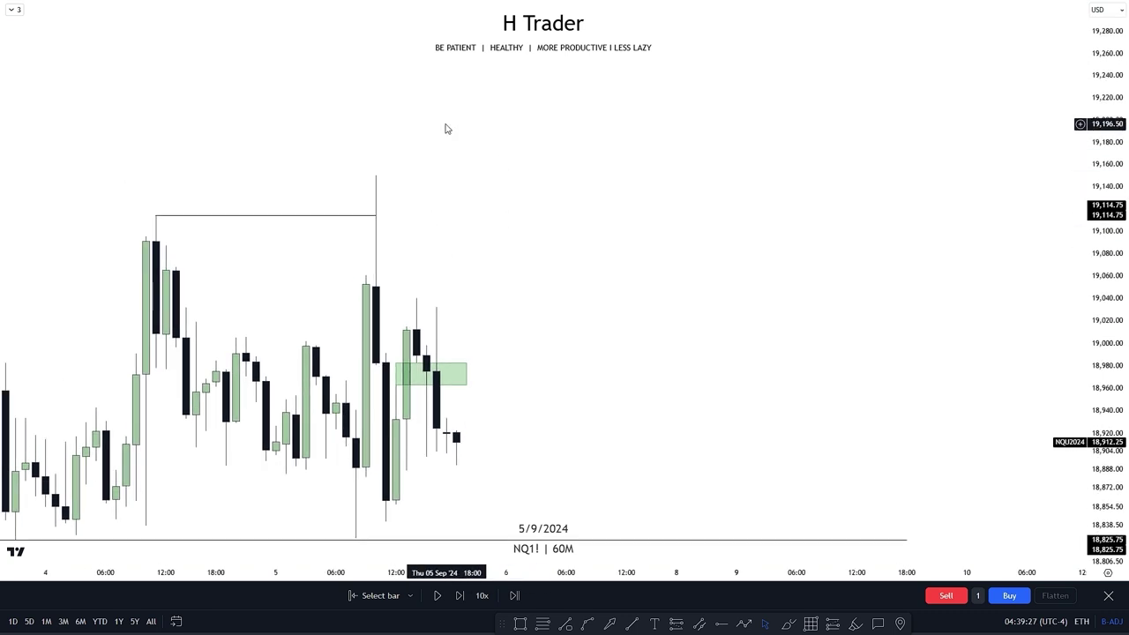
left_click_drag(533, 353, 472, 184)
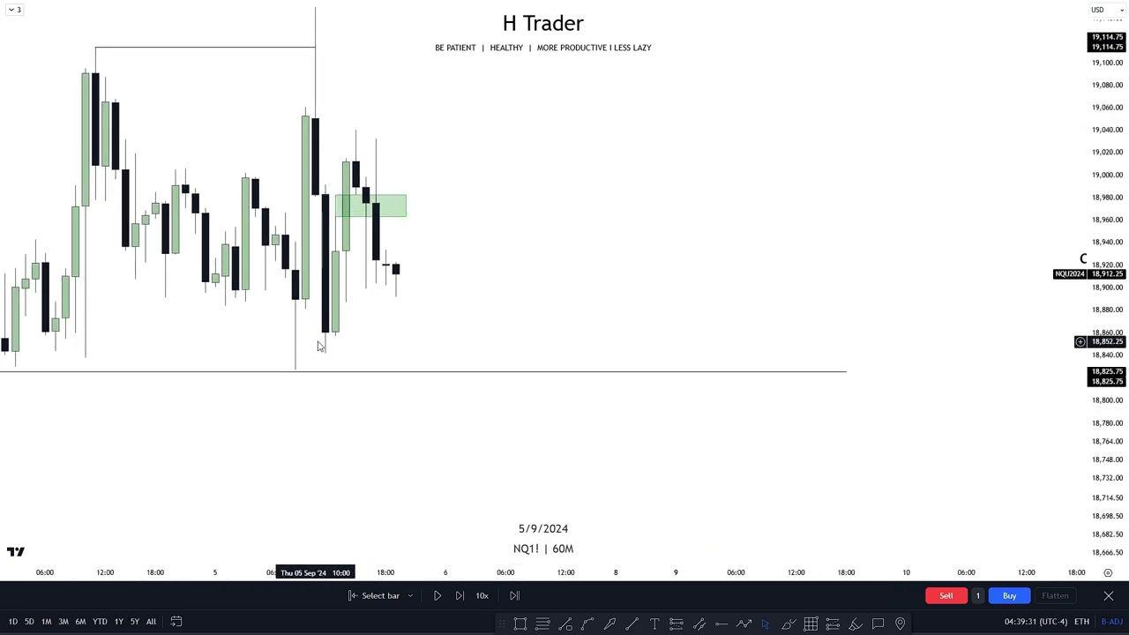
left_click_drag(350, 142, 334, 220)
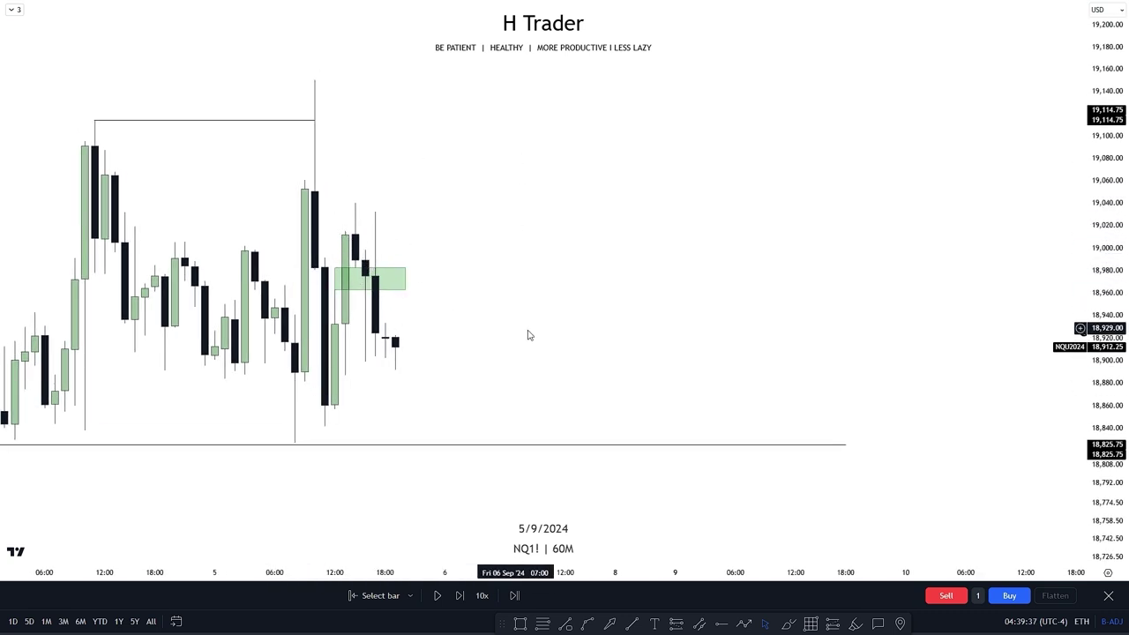
left_click_drag(385, 294, 395, 242)
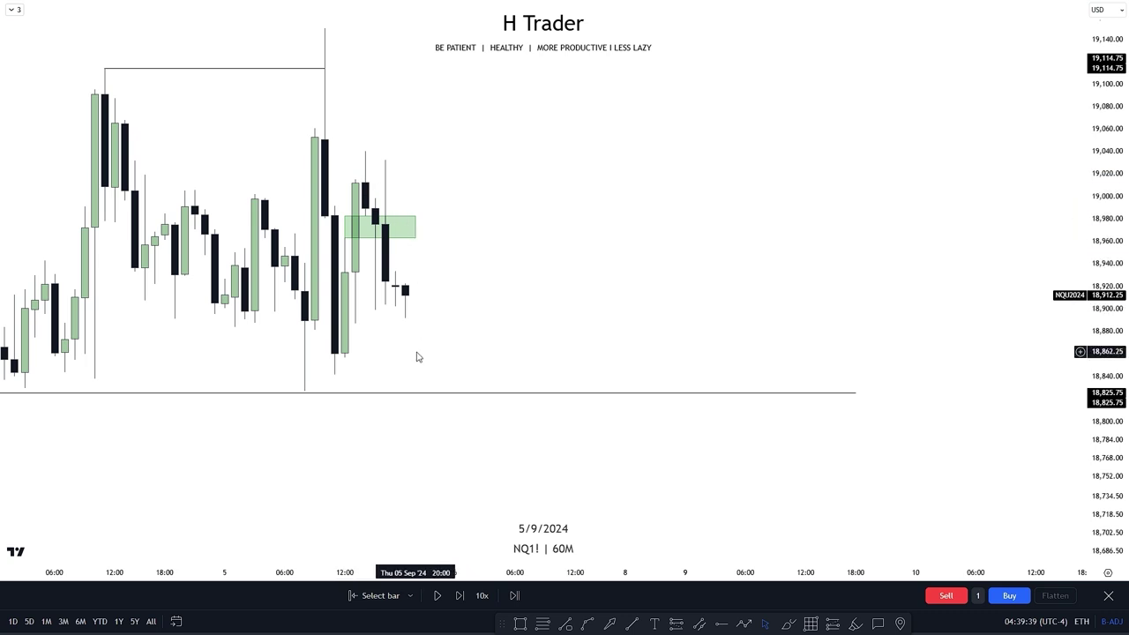
left_click_drag(418, 356, 582, 373)
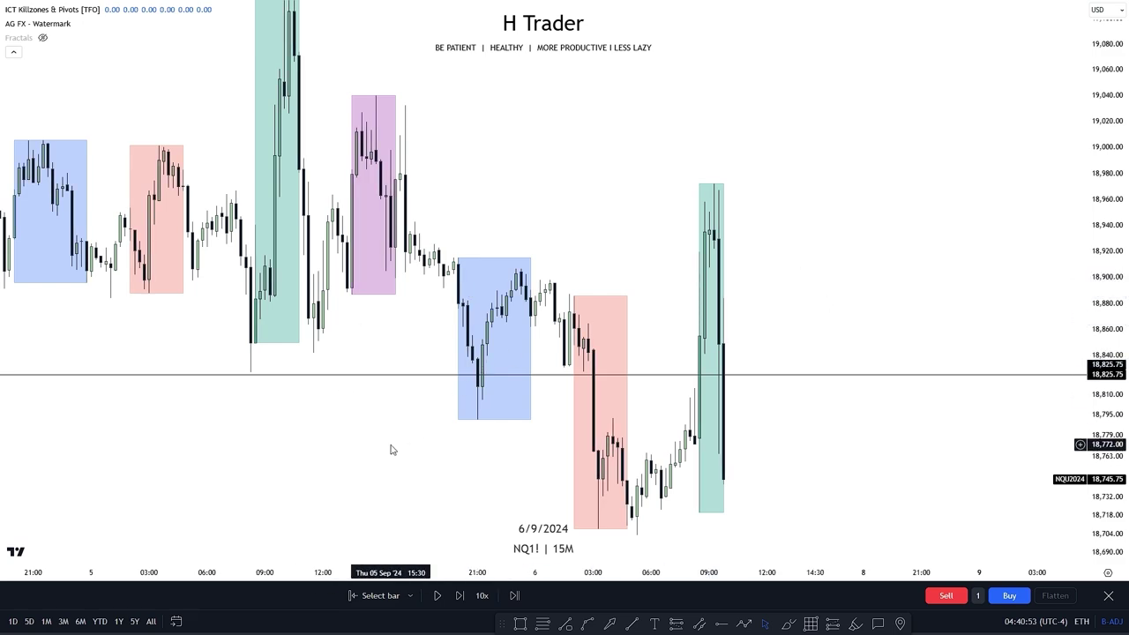
- Move the start of the 18,825.75 line on the 15-minute chart to the blue session's low on 3 September at 21:15
scroll(441, 424, "down", 2)
scroll(503, 396, "down", 2)
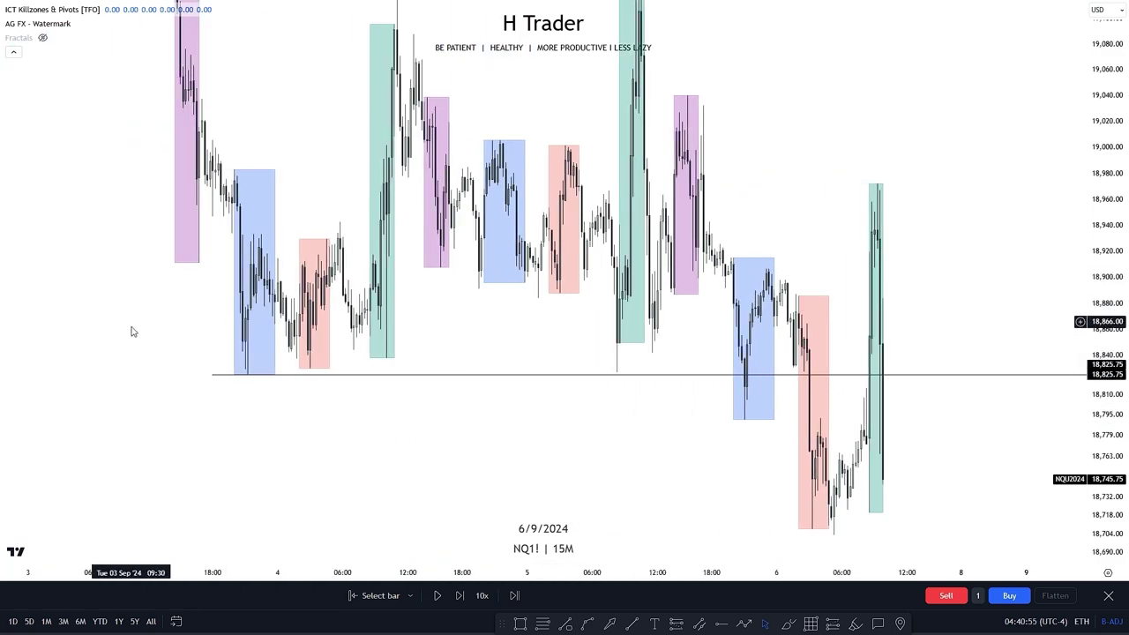
left_click_drag(213, 376, 250, 377)
scroll(455, 426, "up", 3)
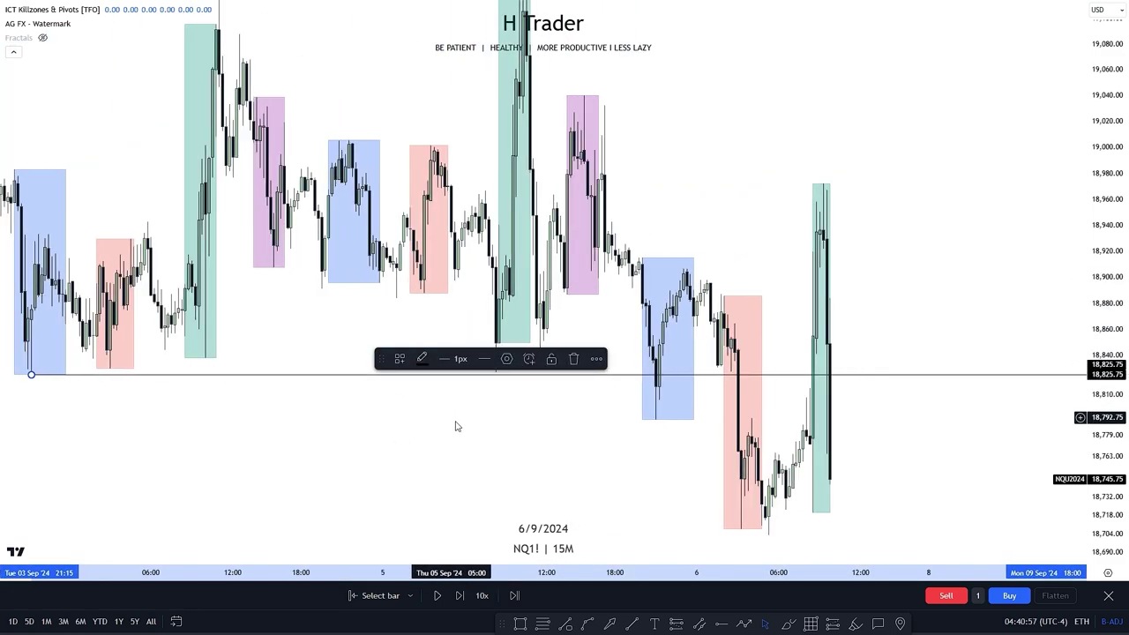
left_click(488, 465)
scroll(483, 450, "up", 2)
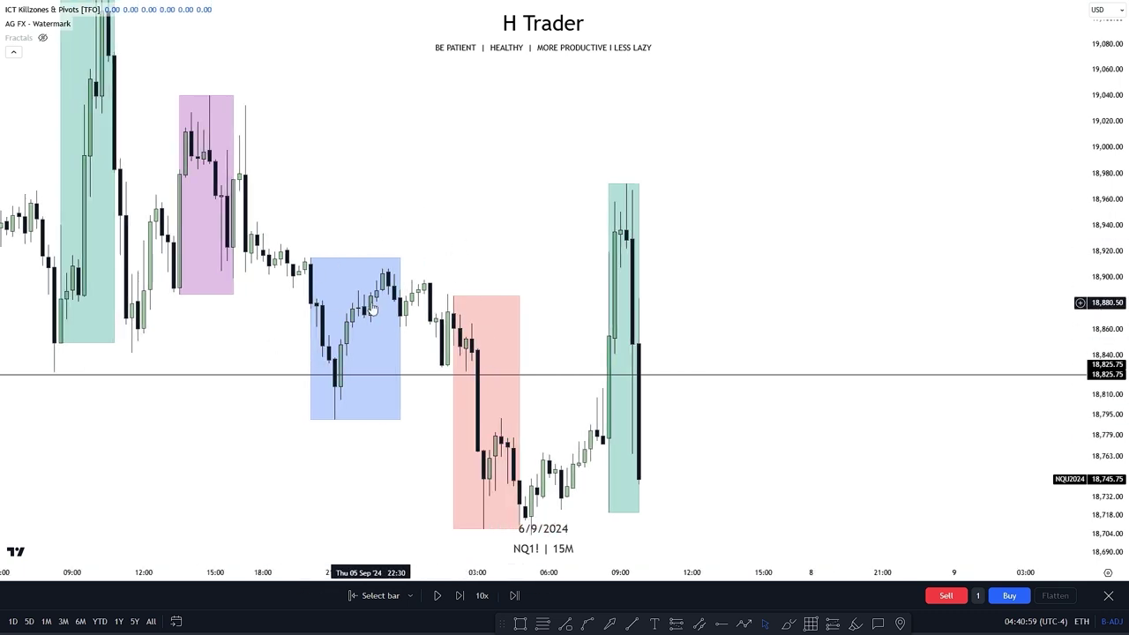
- Examine the coloured session boxes of 6 September on the 15-minute chart relative to the 18,825.75 line
left_click_drag(522, 268, 491, 197)
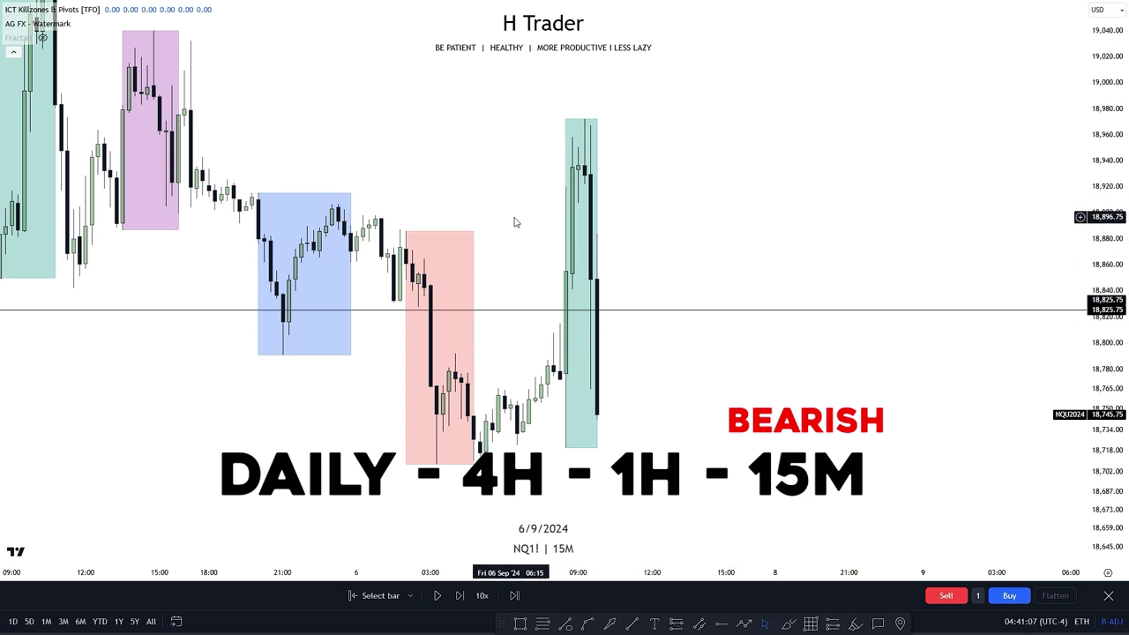
left_click_drag(512, 216, 427, 183)
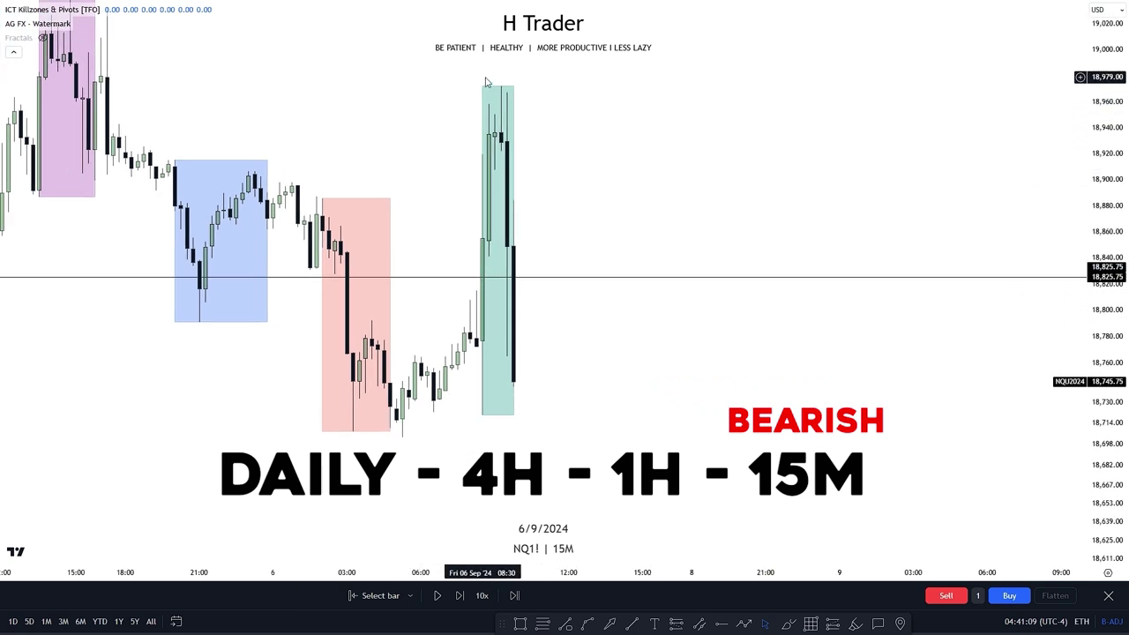